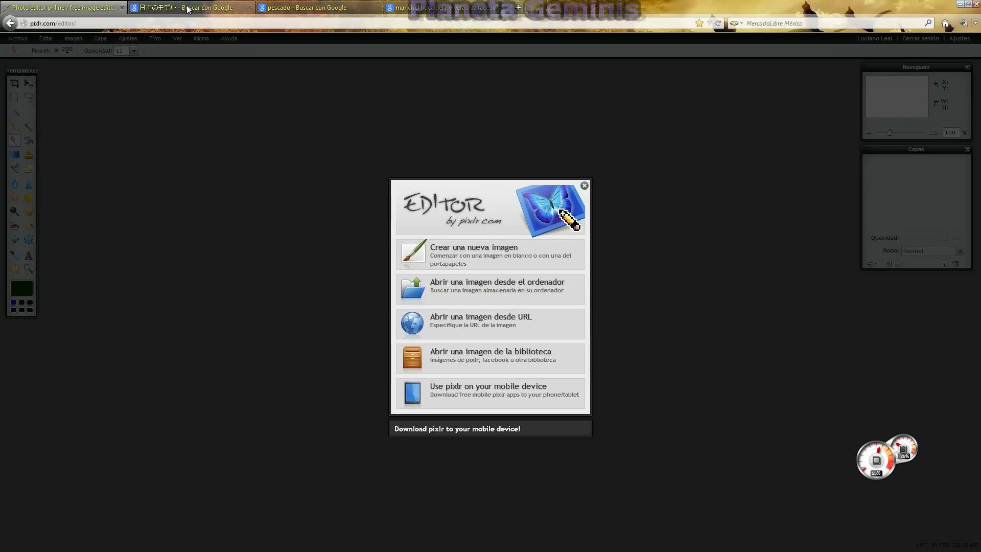
# - Show Google image results for レディースファッションビキニ (ladies' bikini fashion)
pyautogui.click(213, 16)
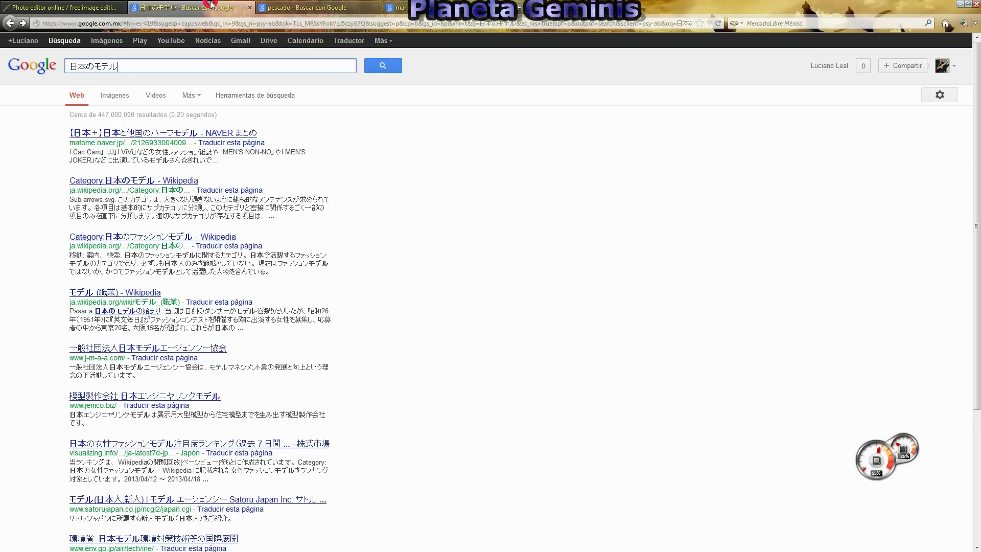
pyautogui.press('F11')
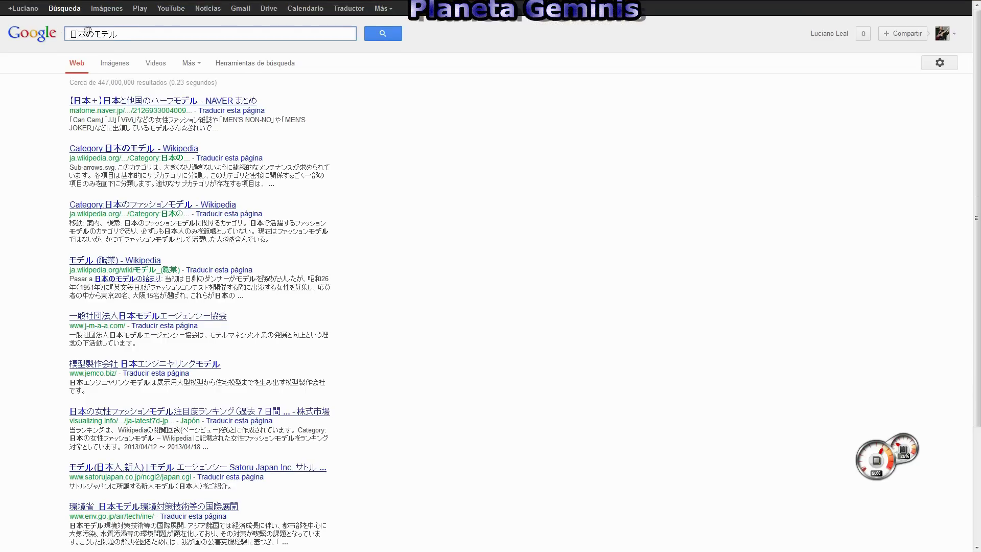
pyautogui.press('F11')
pyautogui.click(107, 54)
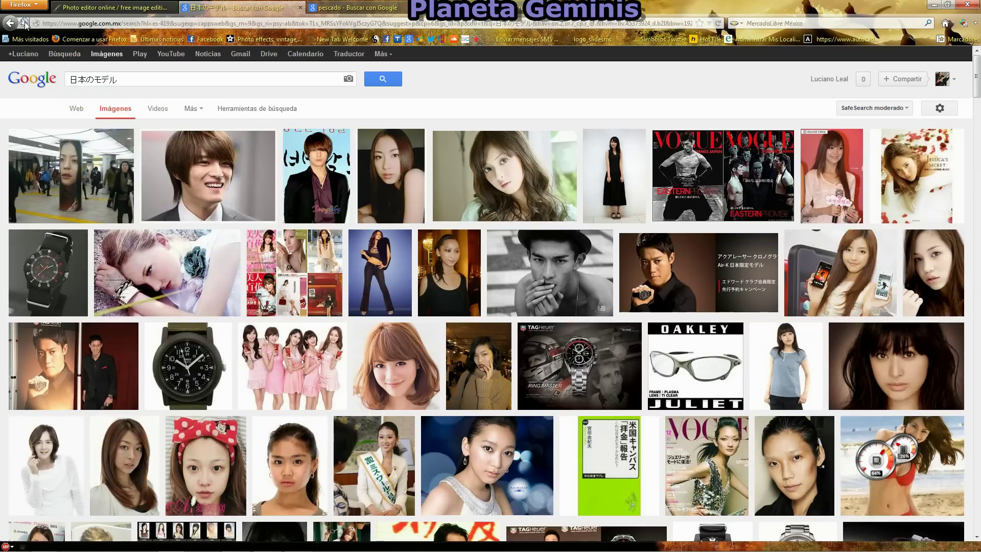
pyautogui.click(345, 180)
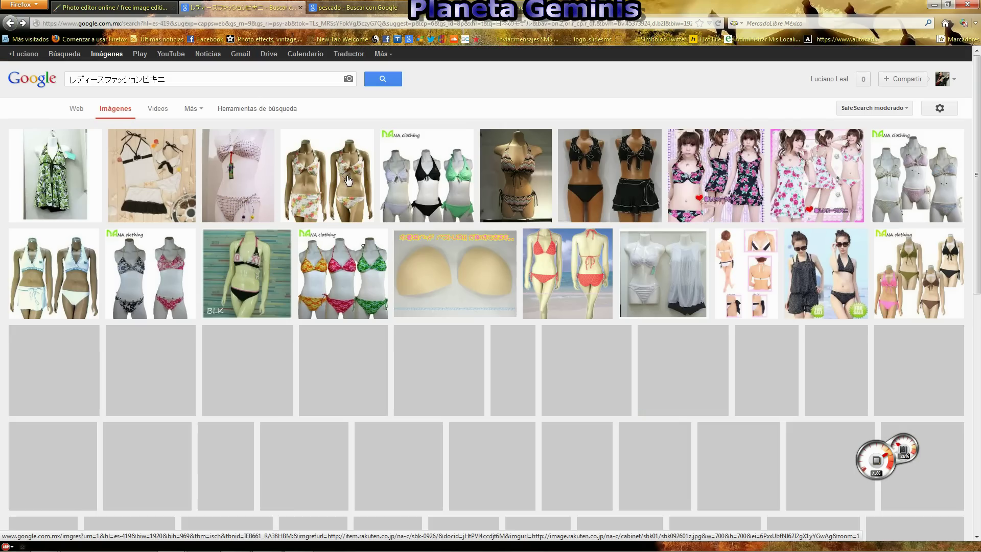
# - Scroll the bikini image results and open the Seesaa swimwear blog article
pyautogui.scroll(-2, 481, 175)
pyautogui.scroll(-5, 482, 175)
pyautogui.scroll(-5, 480, 176)
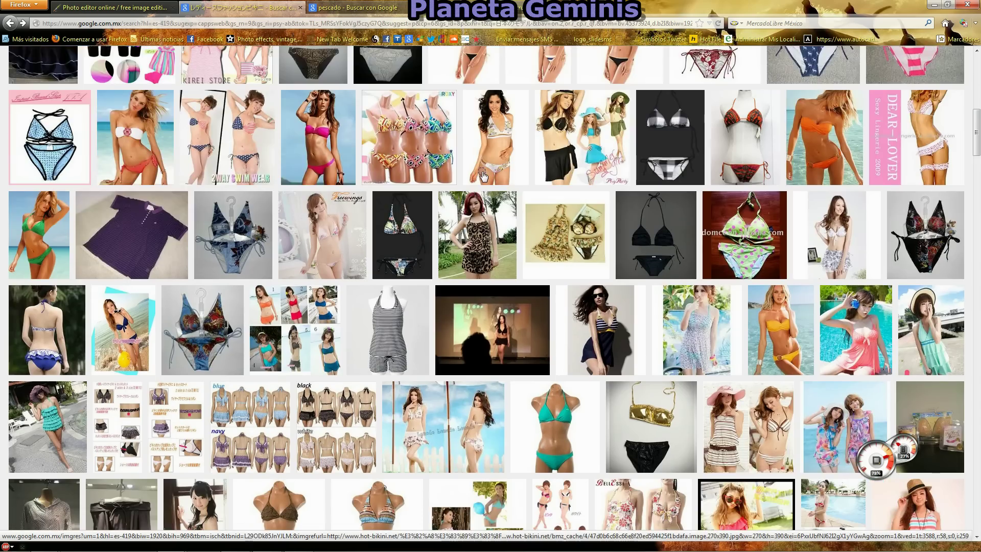
pyautogui.scroll(-3, 477, 175)
pyautogui.scroll(-2, 476, 175)
pyautogui.scroll(-1, 475, 175)
pyautogui.scroll(-5, 475, 176)
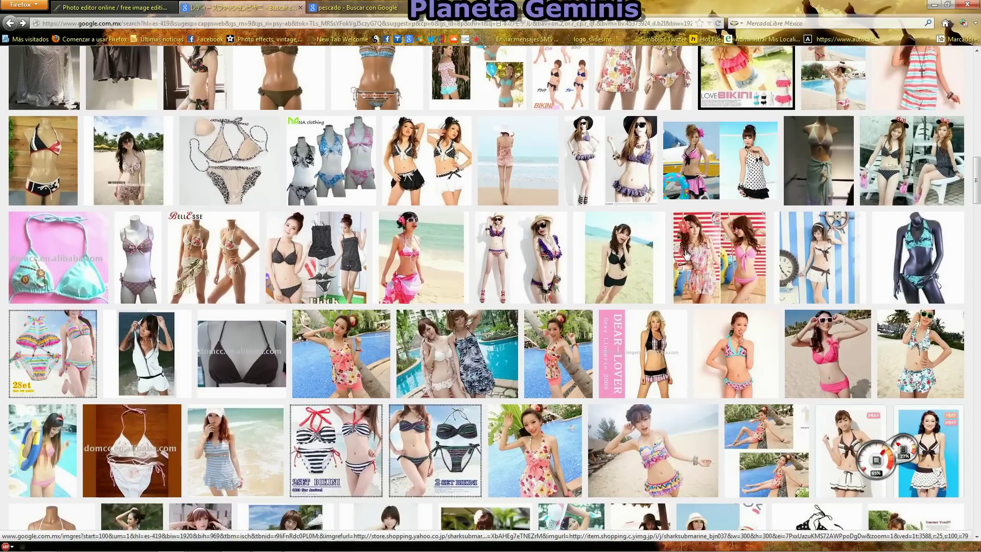
pyautogui.click(665, 440)
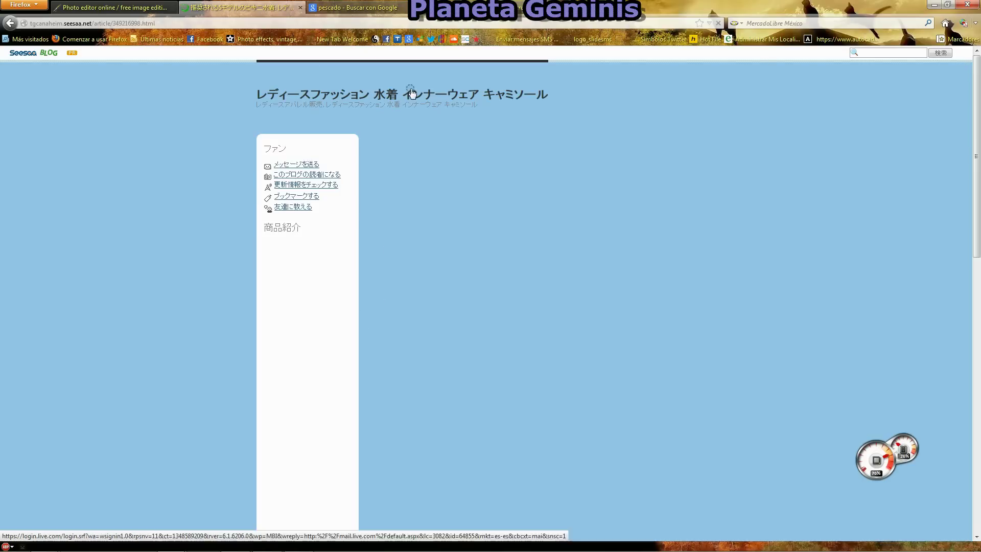
# - Run a Google Images search for 'peces' from the pescado tab
pyautogui.click(365, 8)
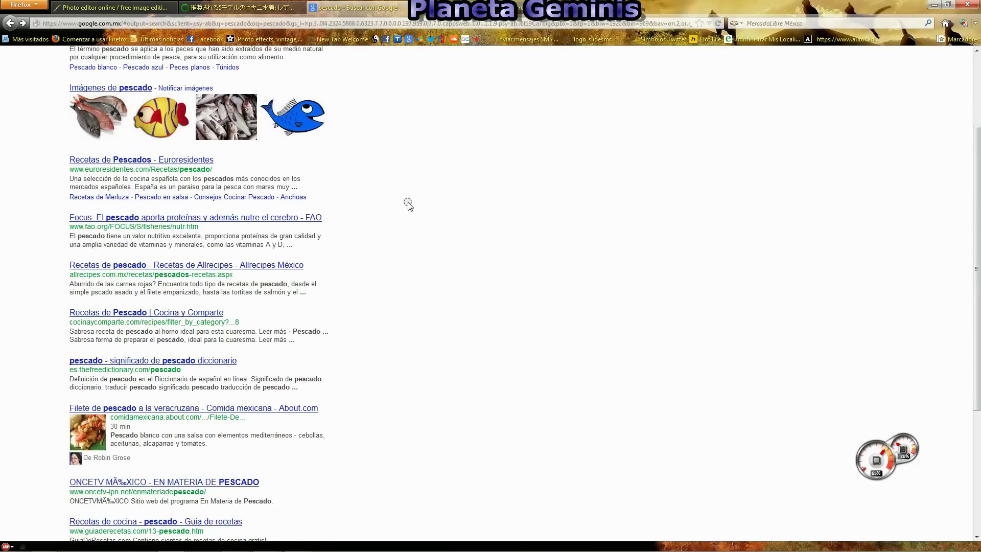
pyautogui.click(115, 108)
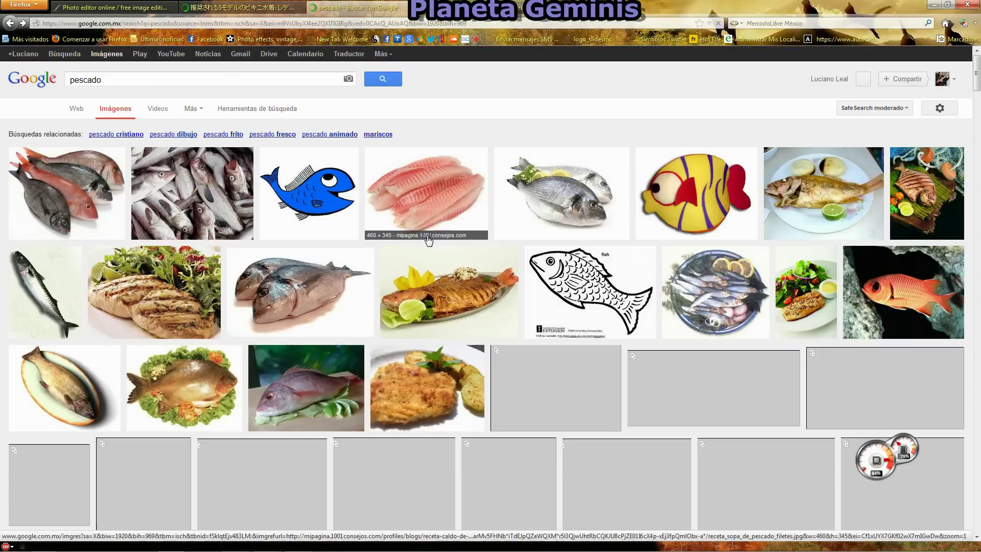
pyautogui.scroll(-2, 442, 224)
pyautogui.write('peces')
pyautogui.press('Return')
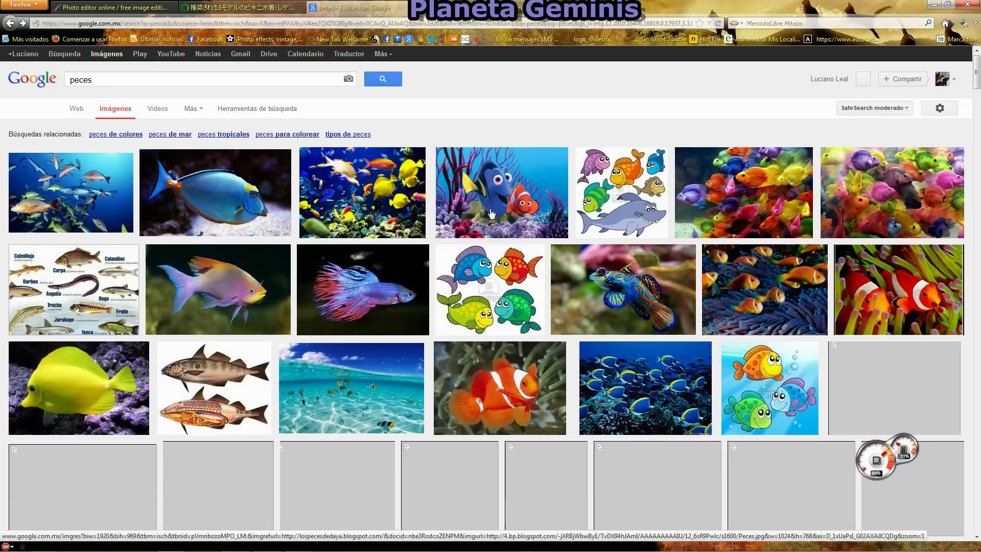
# - Preview the blue flying-fish image, then return to the bikini blog article
pyautogui.scroll(-2, 487, 214)
pyautogui.scroll(-4, 487, 213)
pyautogui.click(489, 212)
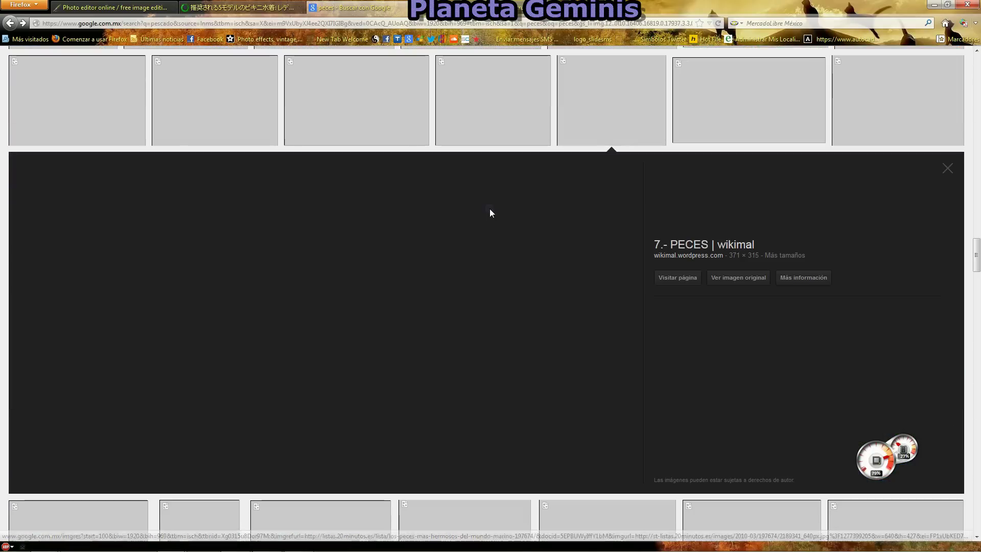
pyautogui.scroll(4, 472, 215)
pyautogui.scroll(-3, 478, 350)
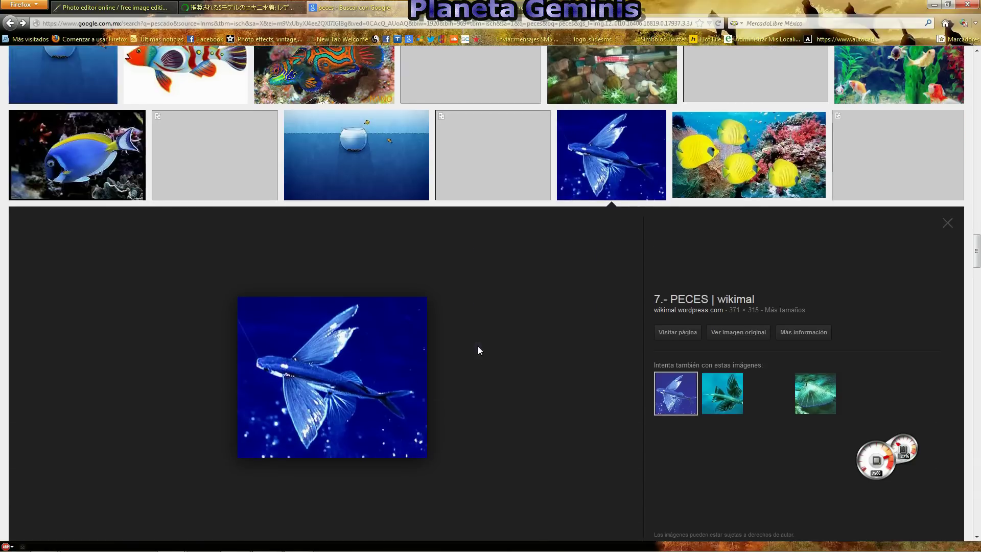
pyautogui.scroll(-1, 479, 349)
pyautogui.hotkey('ctrl', 'pageup')
# - Open the linked Anaheim Fashion bikini sn0013 product page from the blog
pyautogui.scroll(-4, 460, 244)
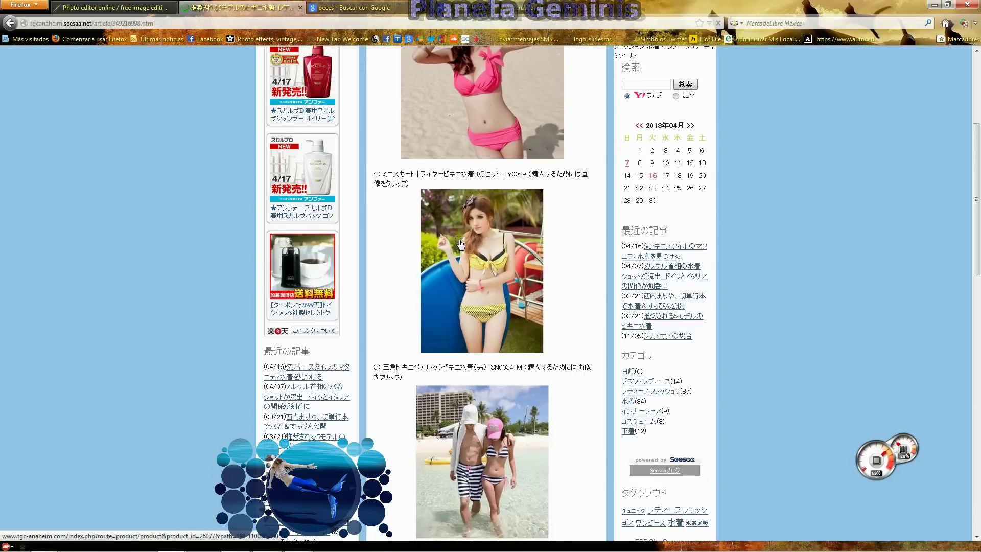
pyautogui.scroll(-8, 460, 244)
pyautogui.scroll(-3, 461, 243)
pyautogui.click(461, 244)
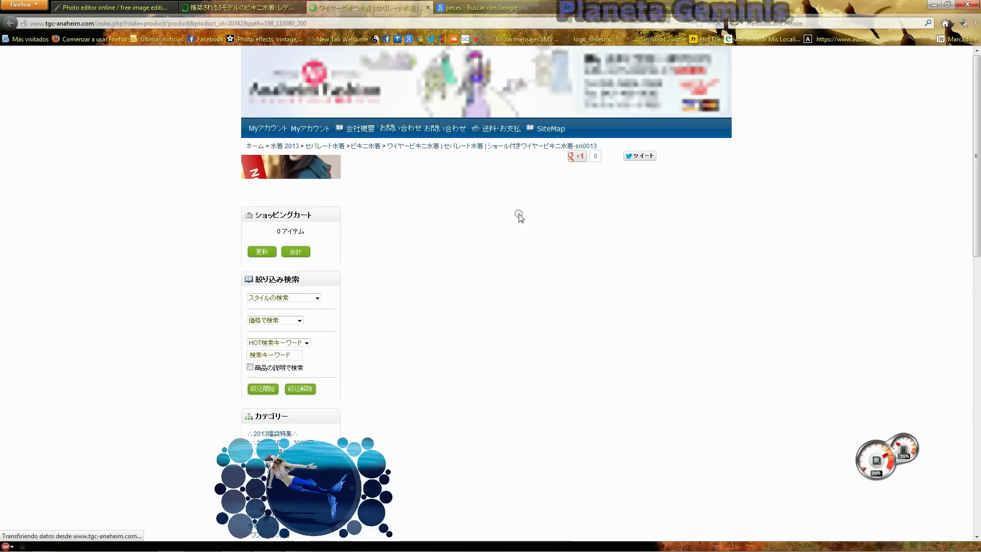
pyautogui.scroll(-6, 518, 216)
pyautogui.scroll(2, 519, 216)
pyautogui.scroll(4, 526, 216)
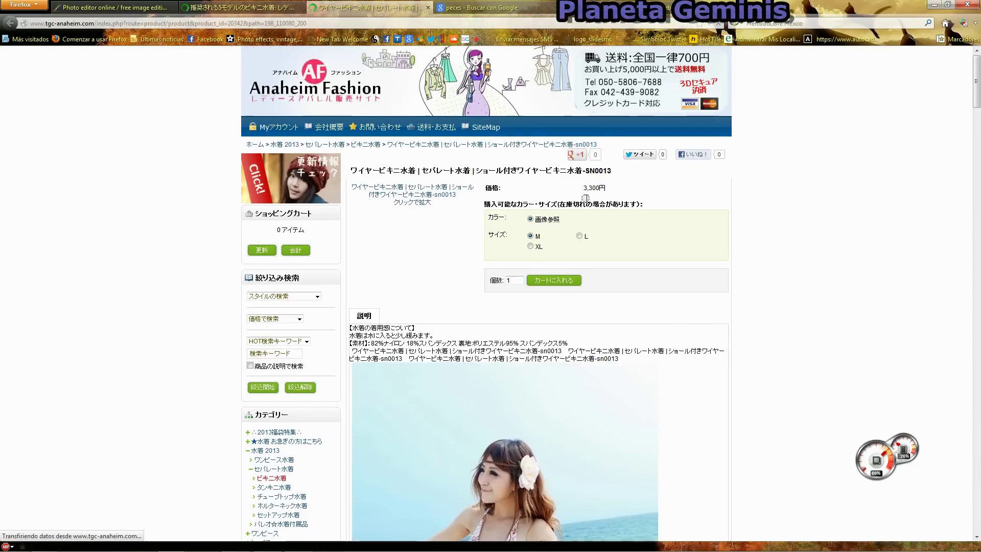
pyautogui.scroll(-8, 585, 198)
pyautogui.scroll(-4, 586, 183)
# - Save the beach model photo to the ideas youtube pictures folder, named MUJER
pyautogui.rightClick(503, 158)
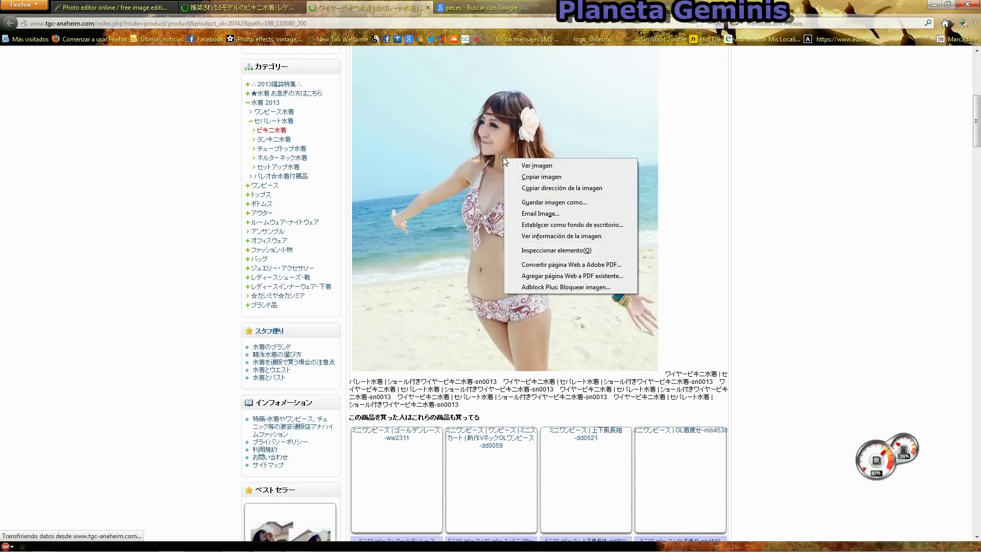
pyautogui.click(522, 201)
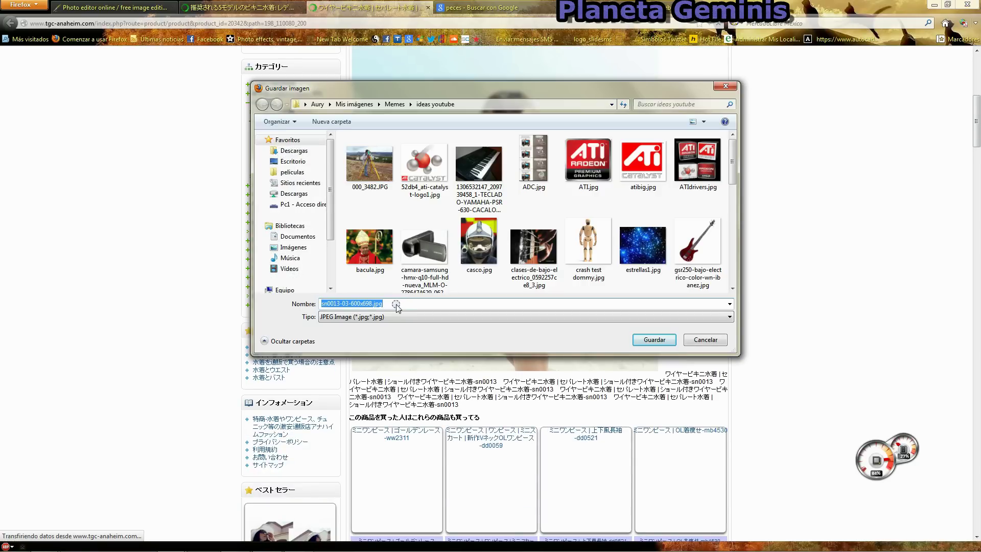
pyautogui.write('mUJER')
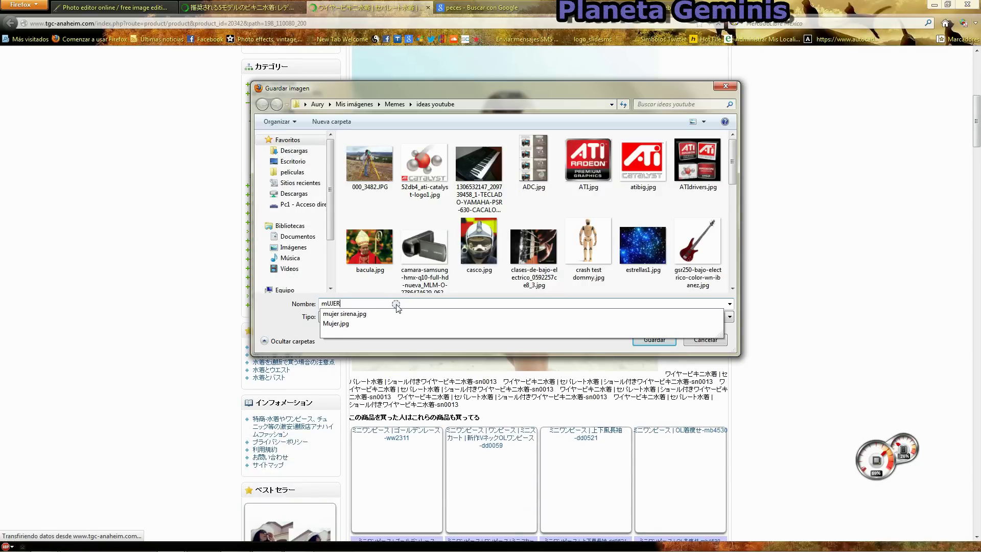
pyautogui.press('BackSpace')
pyautogui.press('BackSpace')
pyautogui.press('BackSpace')
pyautogui.write('MUJER ')
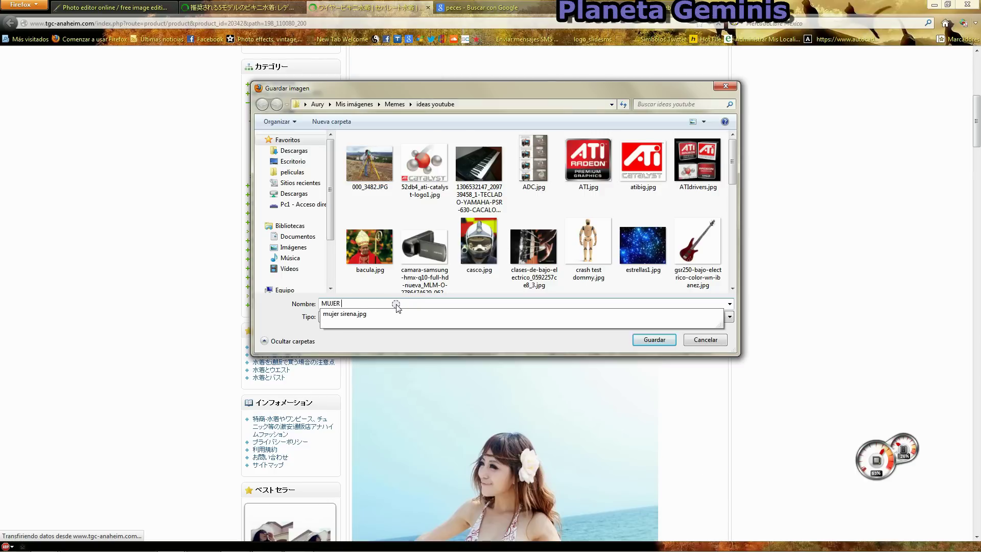
pyautogui.write('BIKINI')
pyautogui.press('Return')
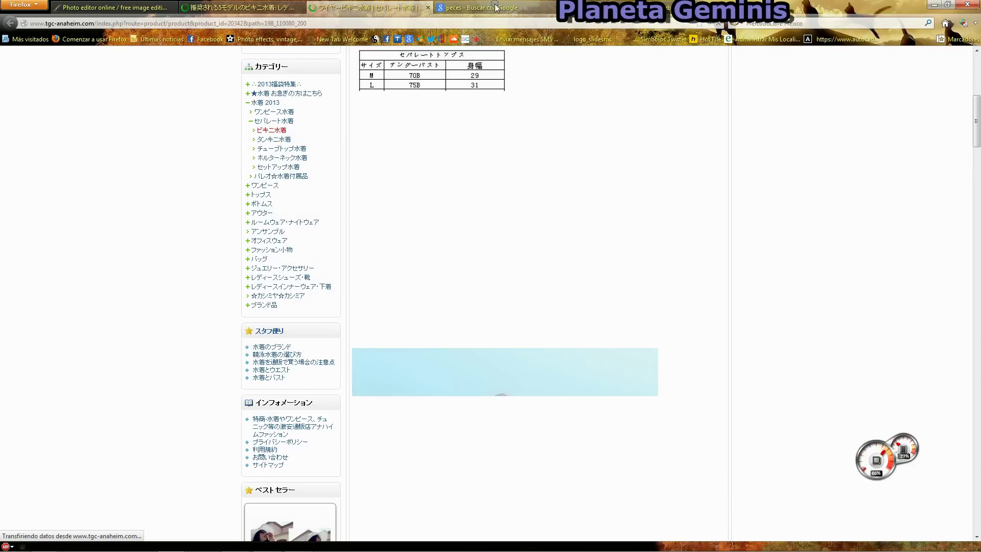
# - Open the MUJER MARINA.jpg photo in Pixlr Editor
pyautogui.click(122, 7)
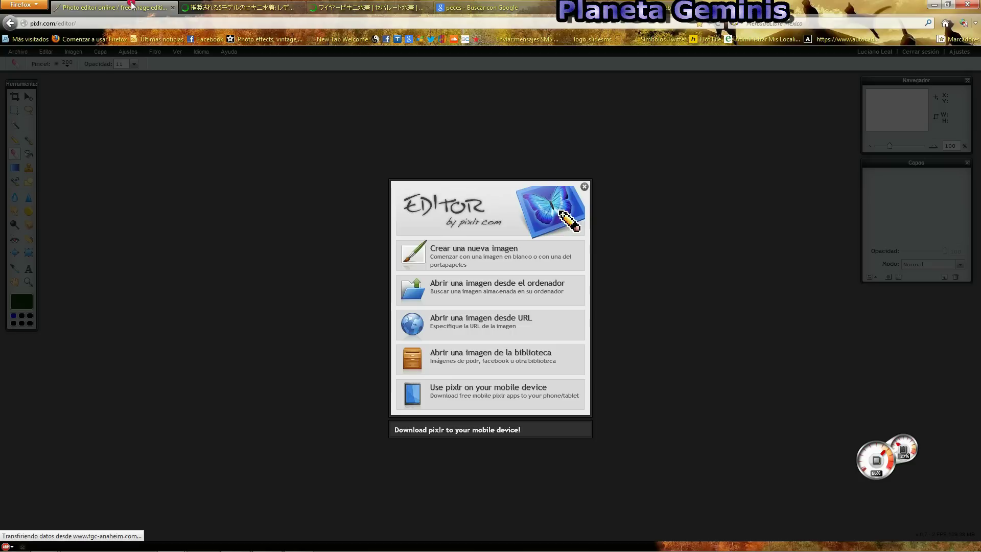
pyautogui.click(484, 293)
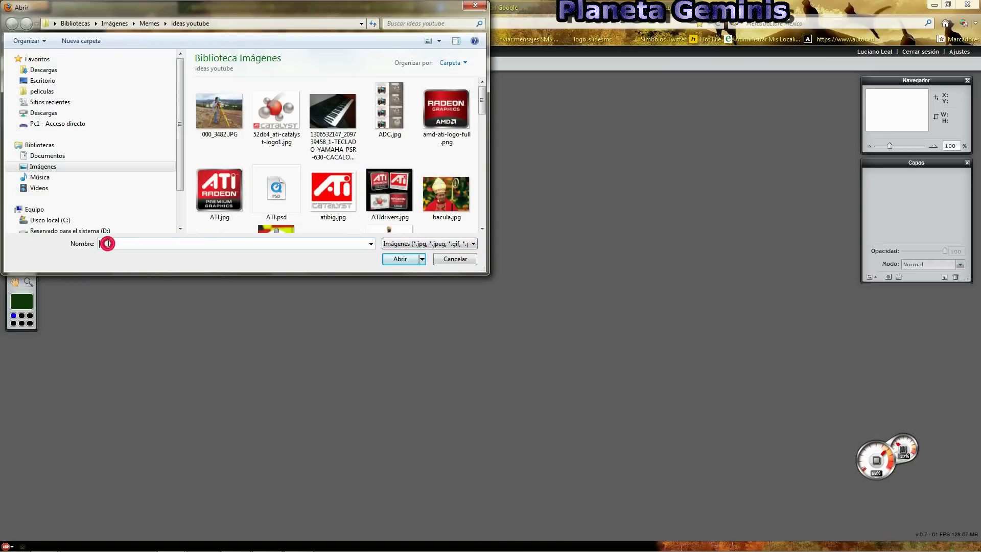
pyautogui.write('m')
pyautogui.click(134, 271)
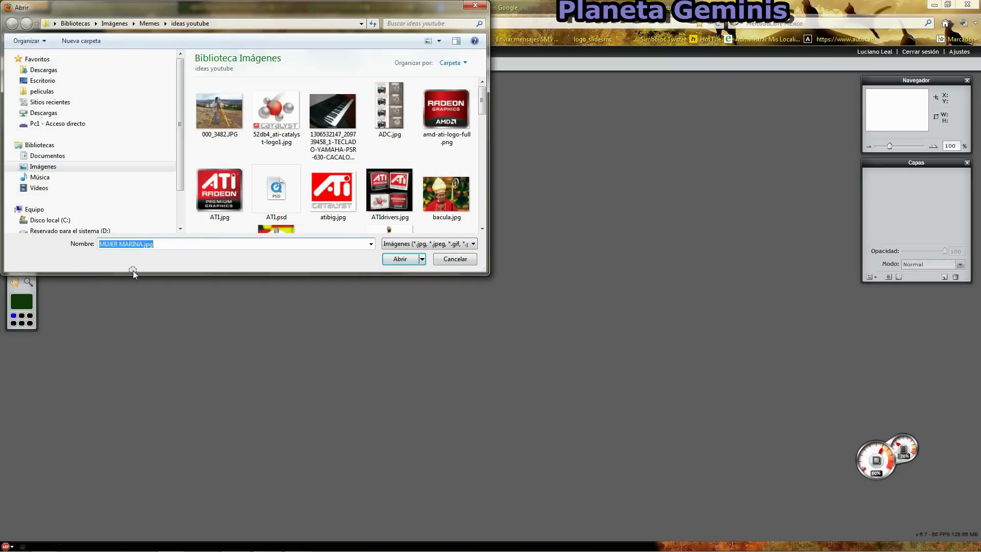
pyautogui.click(392, 259)
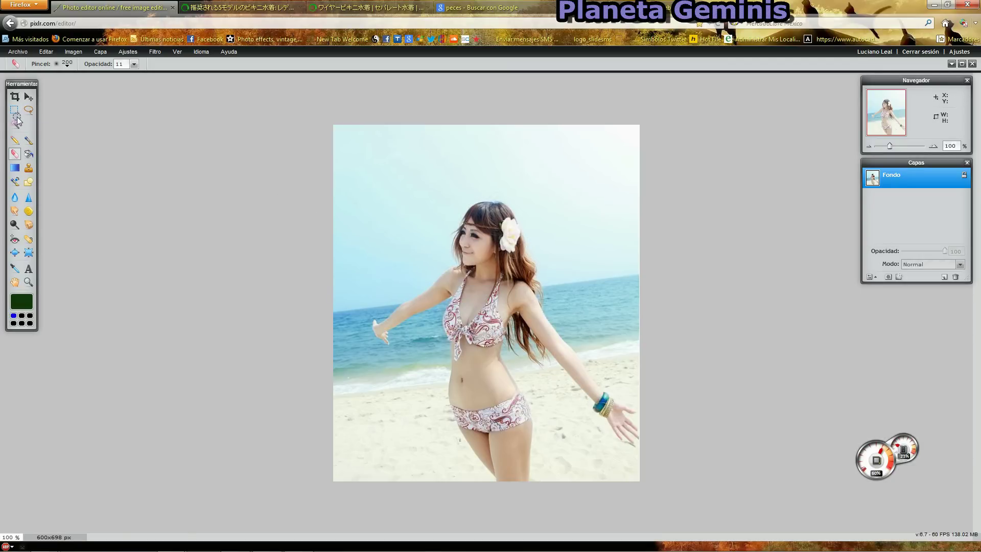
# - Lasso a closed outline around the woman's body, arms and raised hand
pyautogui.click(29, 110)
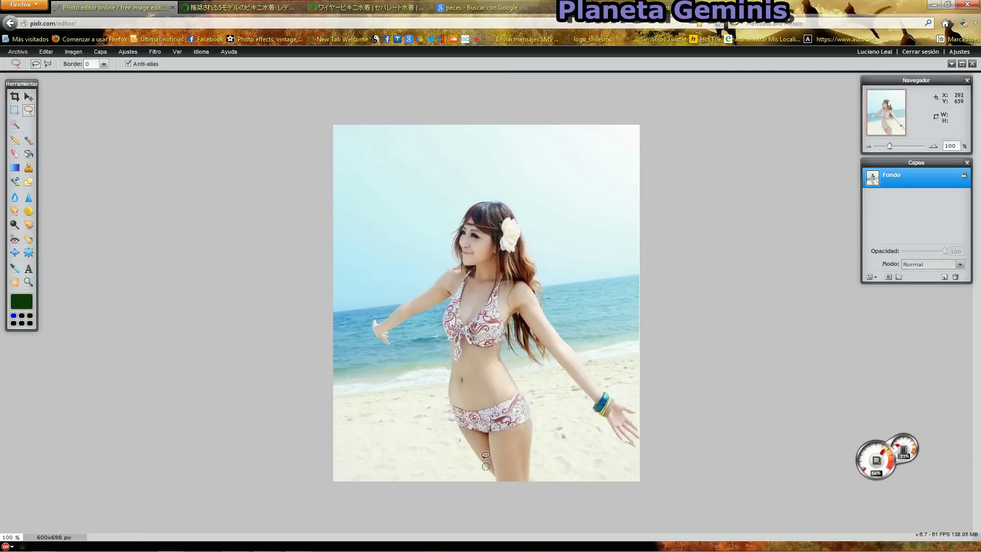
pyautogui.moveTo(493, 479); pyautogui.dragTo(448, 404)
pyautogui.moveTo(445, 365)
pyautogui.mouseDown()
pyautogui.moveTo(359, 332)
pyautogui.moveTo(527, 192)
pyautogui.moveTo(558, 276)
pyautogui.mouseUp()
pyautogui.moveTo(566, 319); pyautogui.dragTo(589, 352)
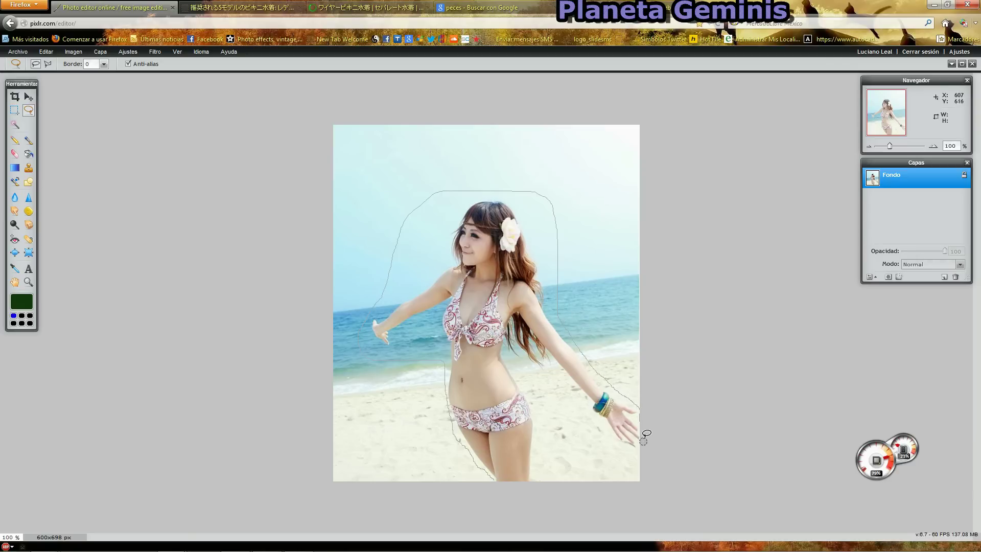
pyautogui.moveTo(633, 447); pyautogui.dragTo(599, 419)
pyautogui.moveTo(553, 362); pyautogui.dragTo(515, 359)
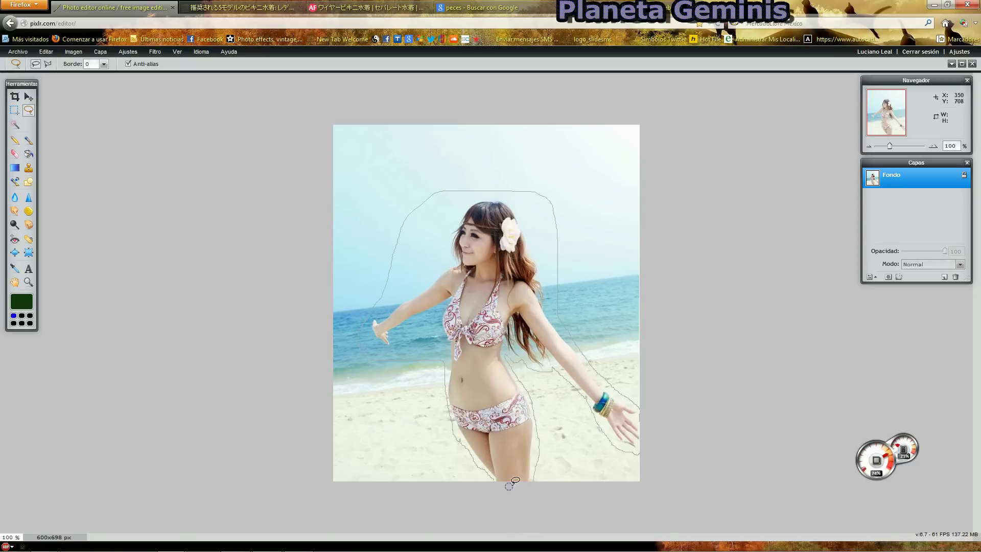
pyautogui.moveTo(492, 476); pyautogui.dragTo(492, 480)
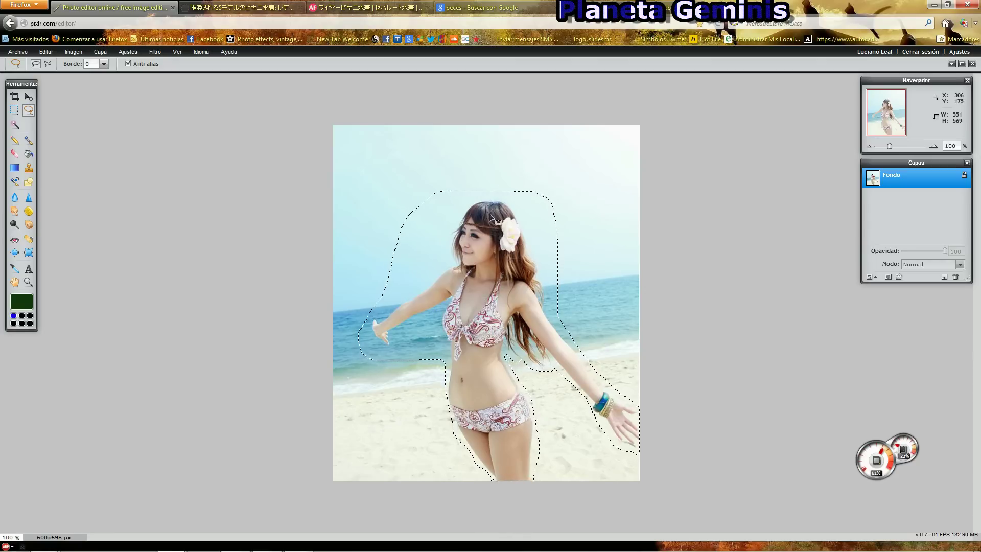
# - Create a new white 1080×1300 image named Sirena
pyautogui.click(18, 52)
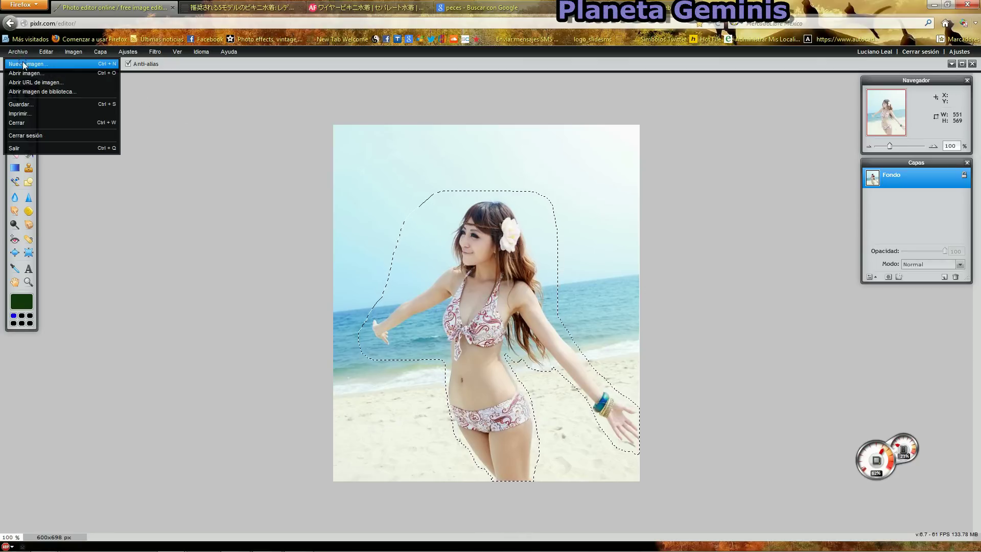
pyautogui.click(24, 63)
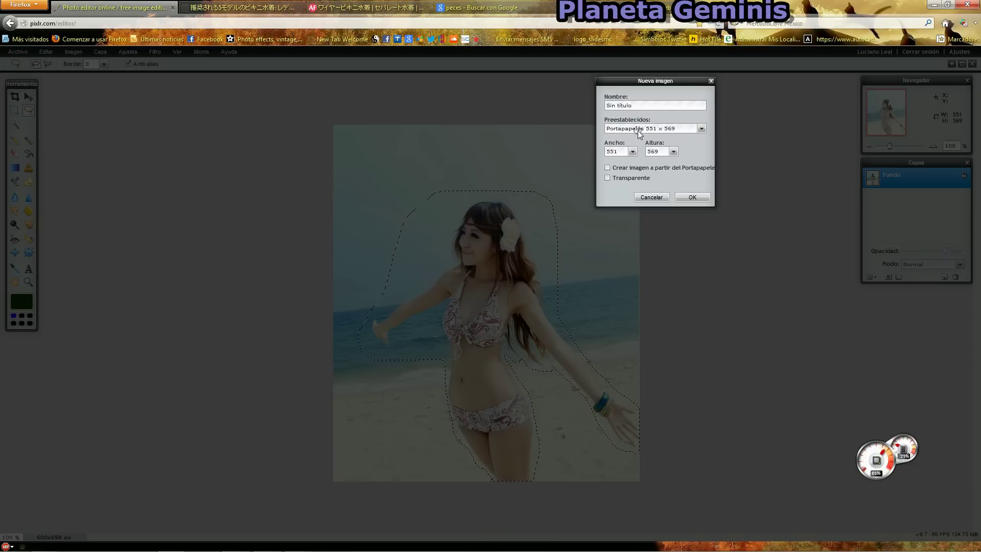
pyautogui.moveTo(637, 105); pyautogui.dragTo(594, 106)
pyautogui.write('s')
pyautogui.write('a')
pyautogui.click(619, 151)
pyautogui.moveTo(620, 152); pyautogui.dragTo(601, 152)
pyautogui.click(661, 152)
pyautogui.moveTo(661, 152); pyautogui.dragTo(637, 155)
pyautogui.click(695, 198)
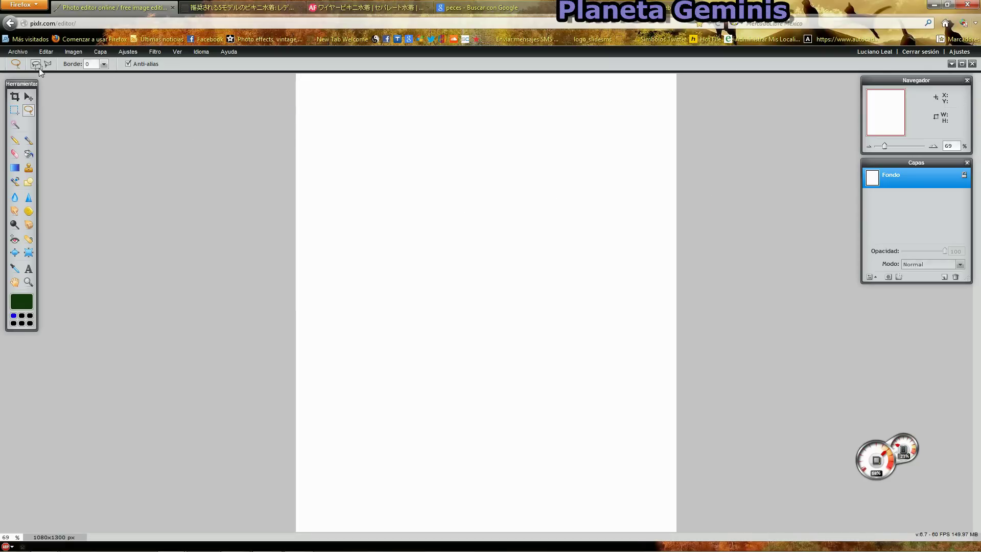
# - Paste the cut-out woman onto the new canvas as a layer
pyautogui.click(46, 51)
pyautogui.click(57, 116)
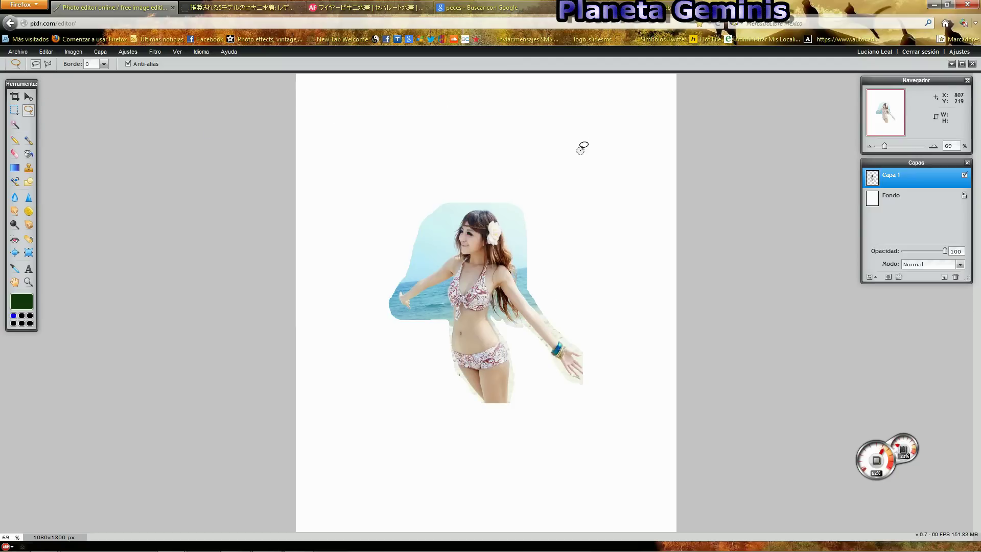
pyautogui.click(504, 9)
# - Save the flying-fish picture as pez-volador.jpg, replacing the existing file
pyautogui.rightClick(341, 301)
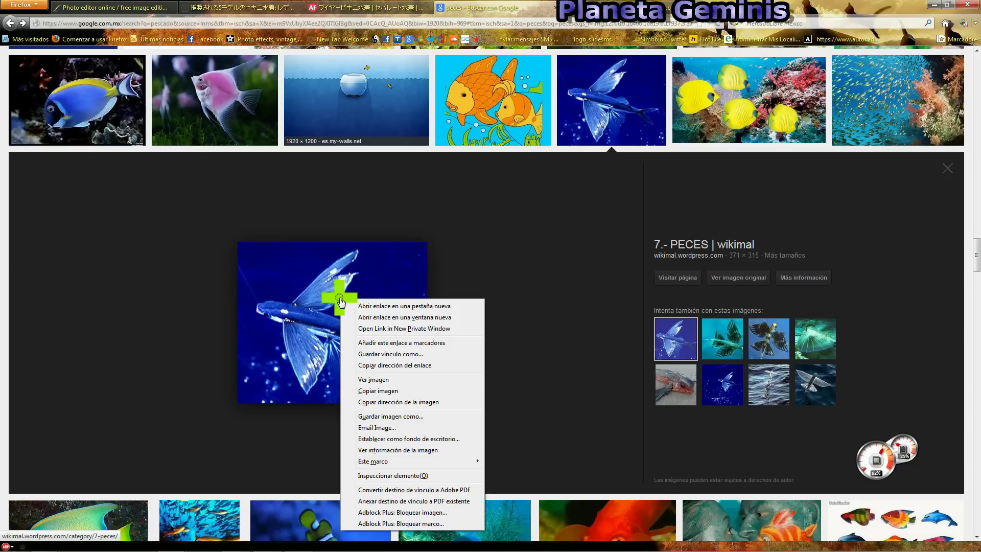
pyautogui.click(383, 416)
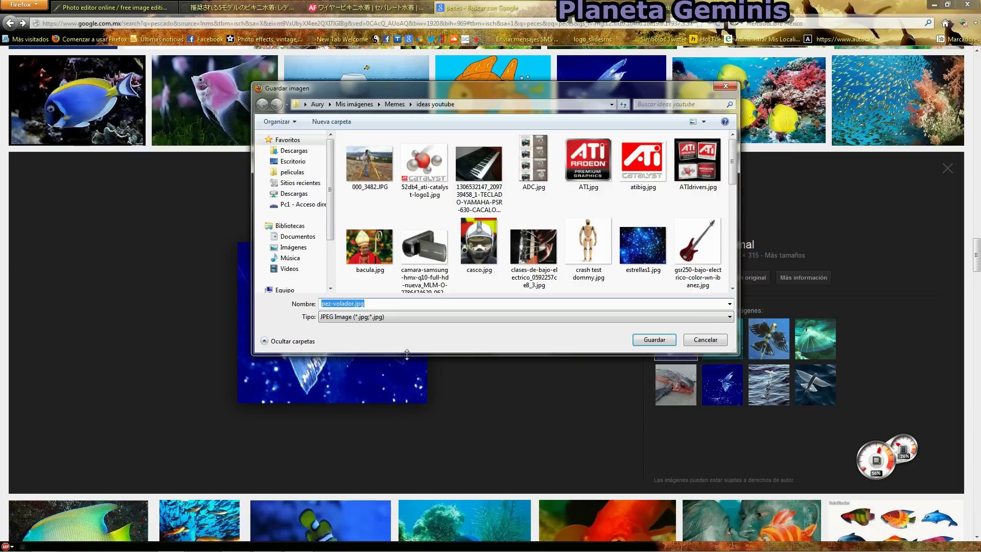
pyautogui.click(354, 304)
pyautogui.click(640, 339)
pyautogui.click(527, 285)
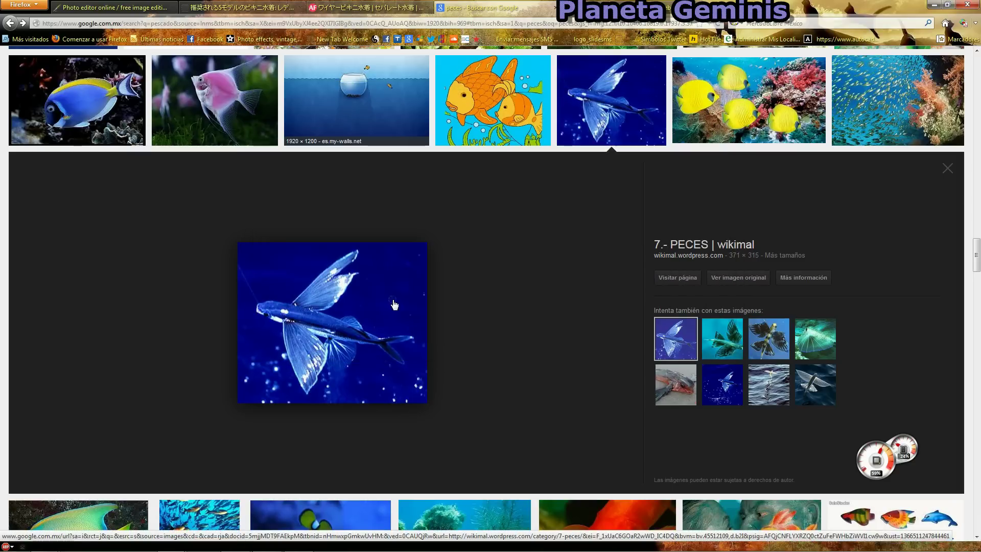
pyautogui.click(115, 8)
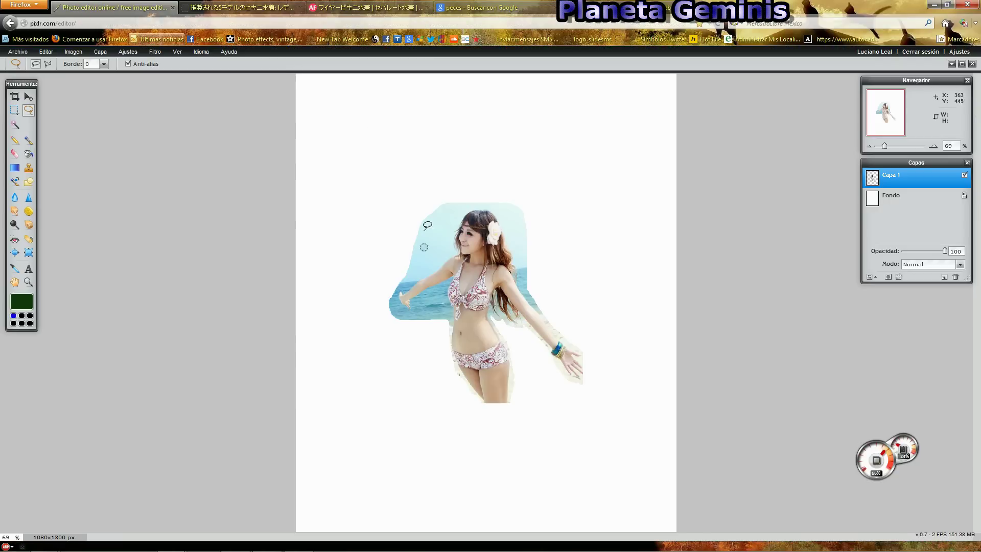
# - Open pez-volador.jpg in Pixlr Editor
pyautogui.click(18, 51)
pyautogui.click(26, 73)
pyautogui.write('p')
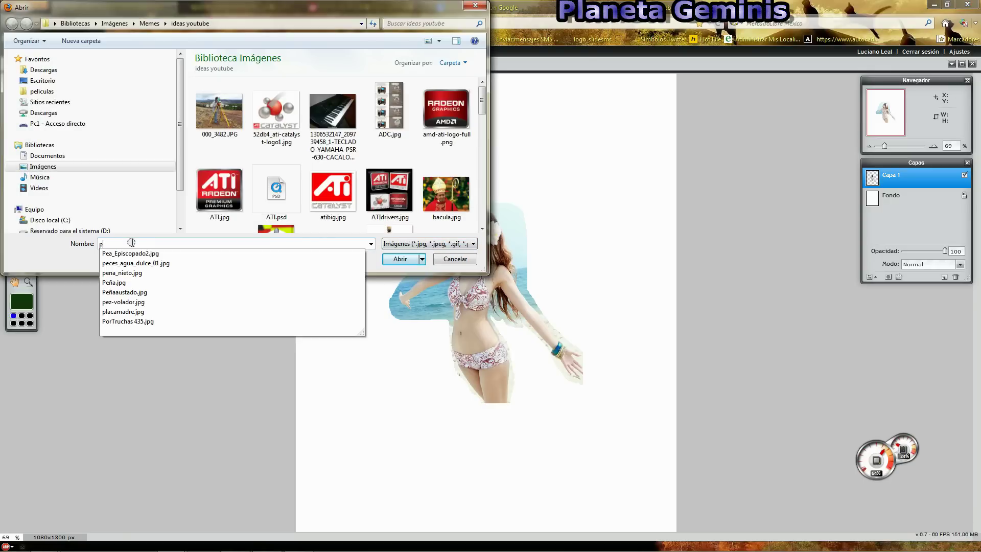
pyautogui.click(130, 302)
pyautogui.click(397, 259)
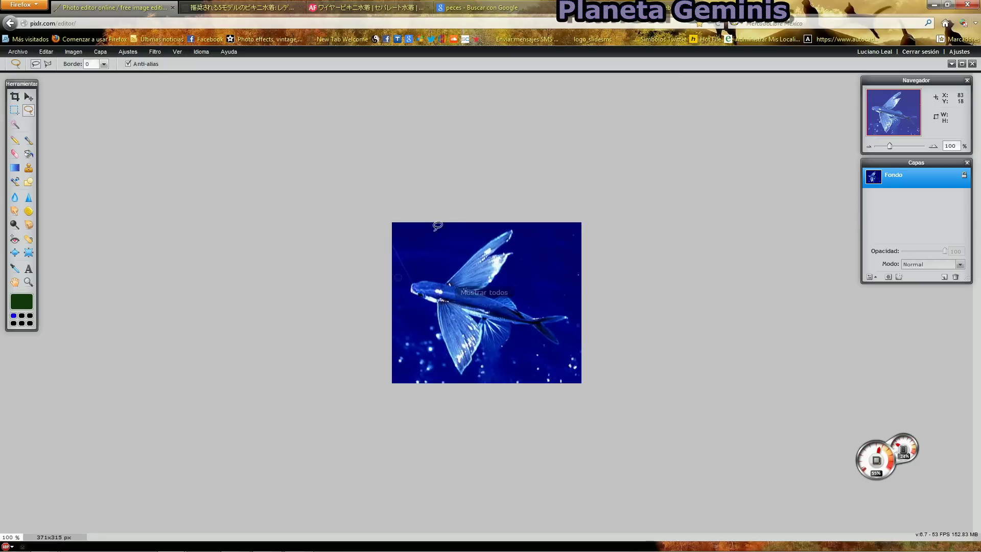
# - Lasso a closed outline around the flying fish's back, fins and head
pyautogui.click(15, 124)
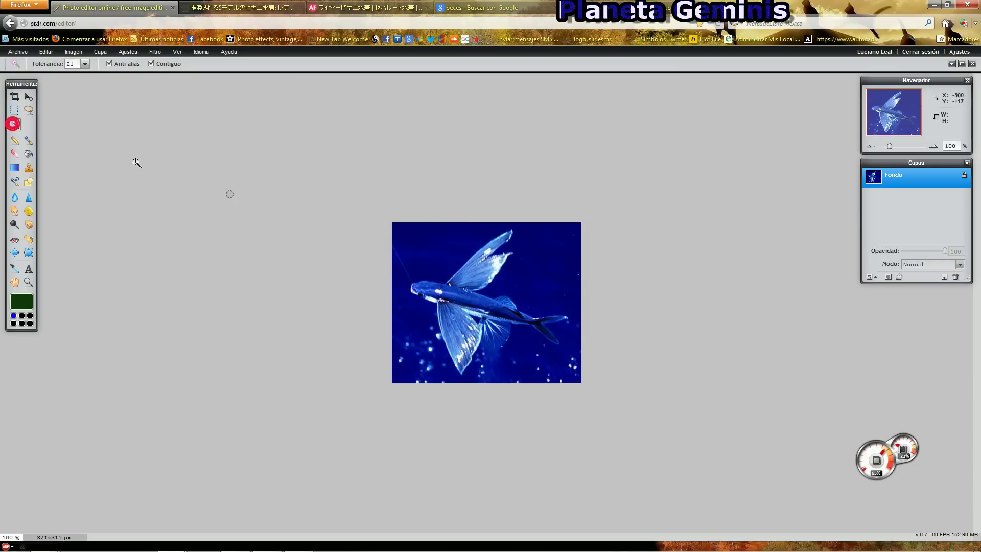
pyautogui.click(449, 261)
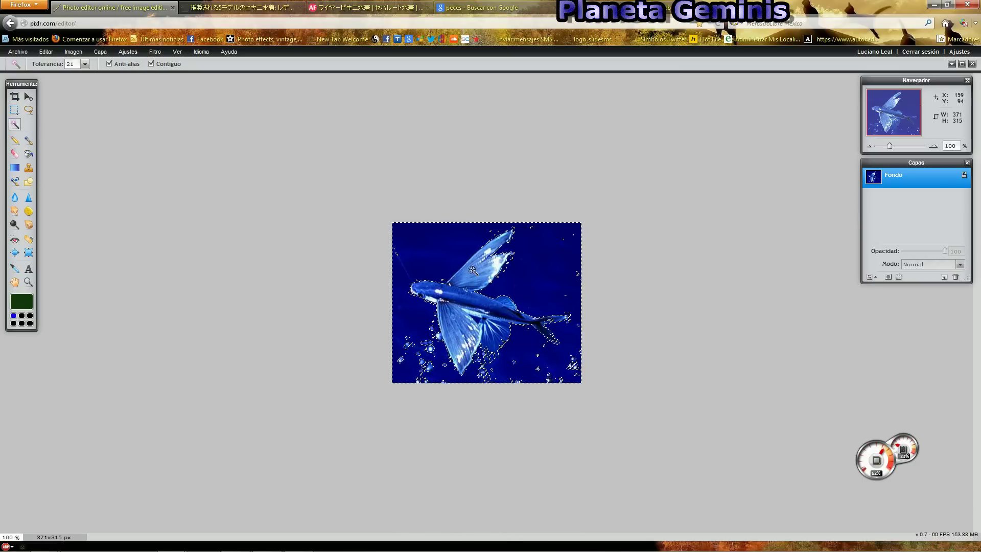
pyautogui.click(28, 110)
pyautogui.click(448, 280)
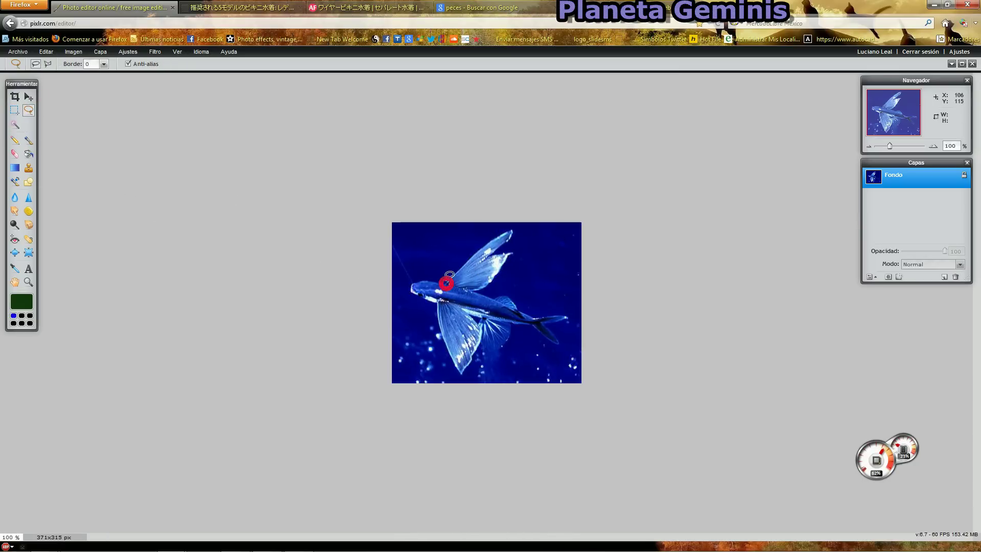
pyautogui.moveTo(447, 279); pyautogui.dragTo(452, 268)
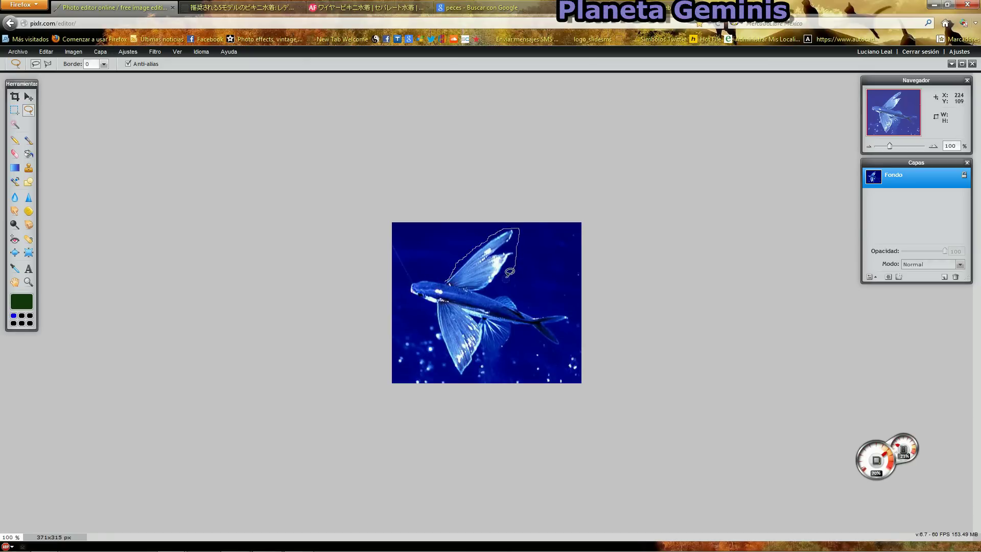
pyautogui.moveTo(521, 305)
pyautogui.mouseDown()
pyautogui.moveTo(544, 309)
pyautogui.moveTo(561, 338)
pyautogui.moveTo(519, 320)
pyautogui.mouseUp()
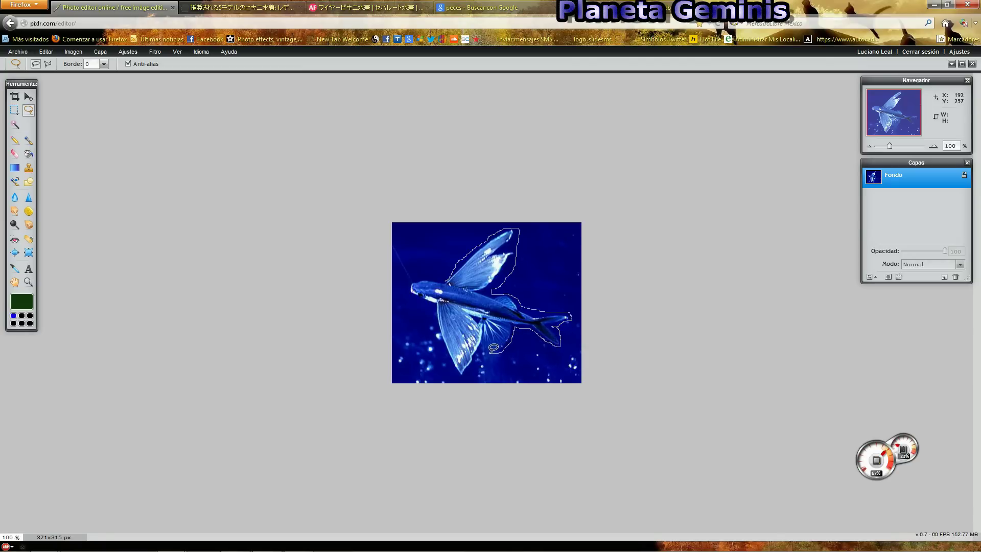
pyautogui.moveTo(467, 372); pyautogui.dragTo(453, 374)
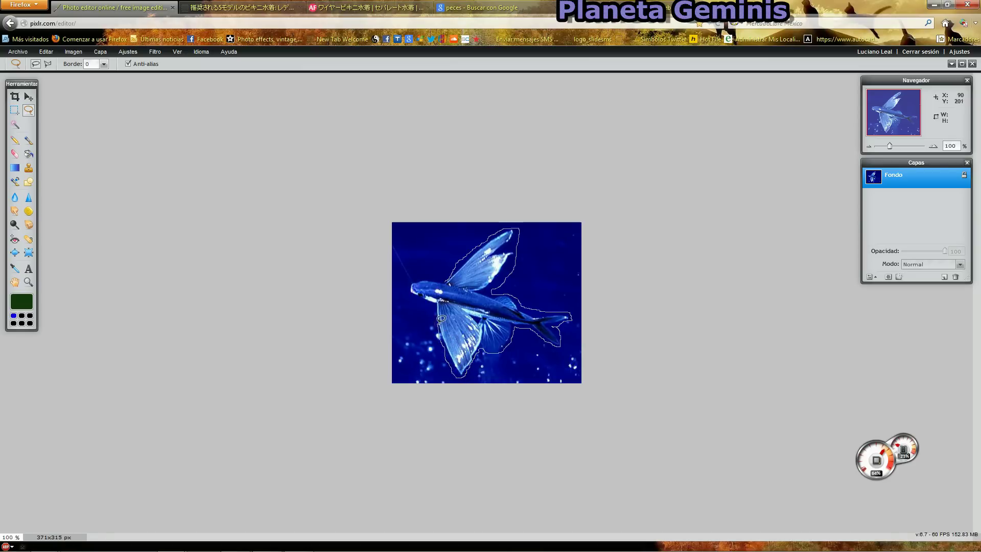
pyautogui.moveTo(436, 303); pyautogui.dragTo(443, 295)
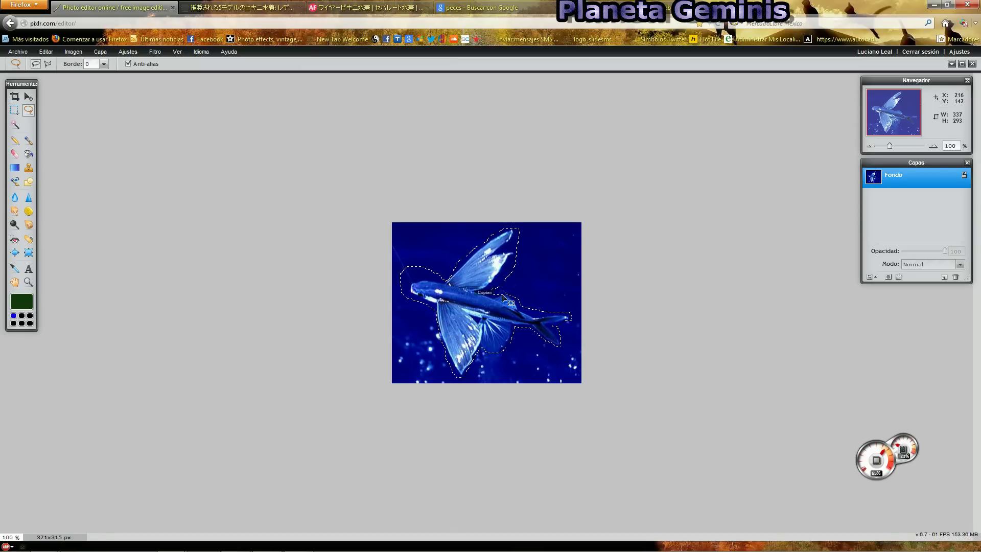
# - Paste the copied fish into the Sirena composition as a new layer
pyautogui.click(952, 63)
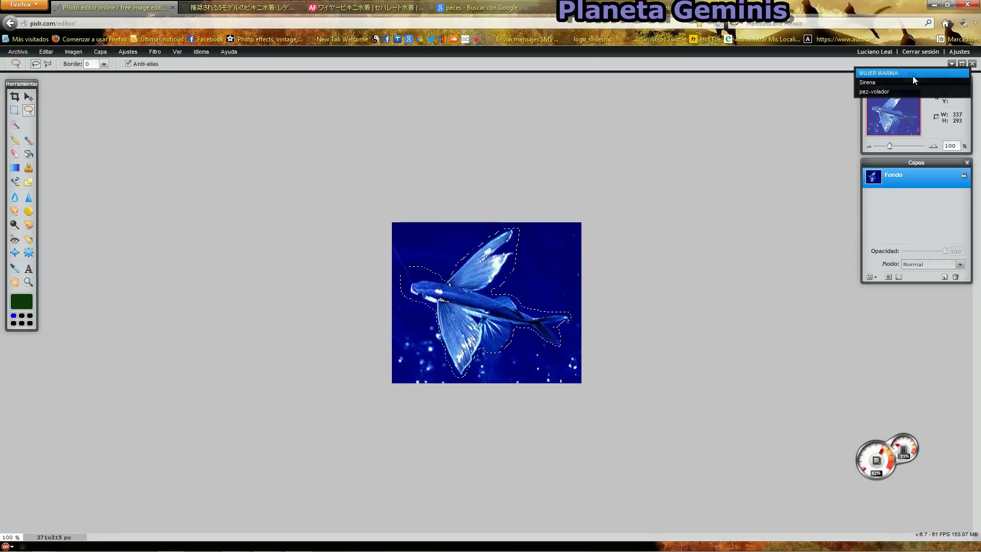
pyautogui.click(904, 82)
pyautogui.hotkey('ctrl', 'v')
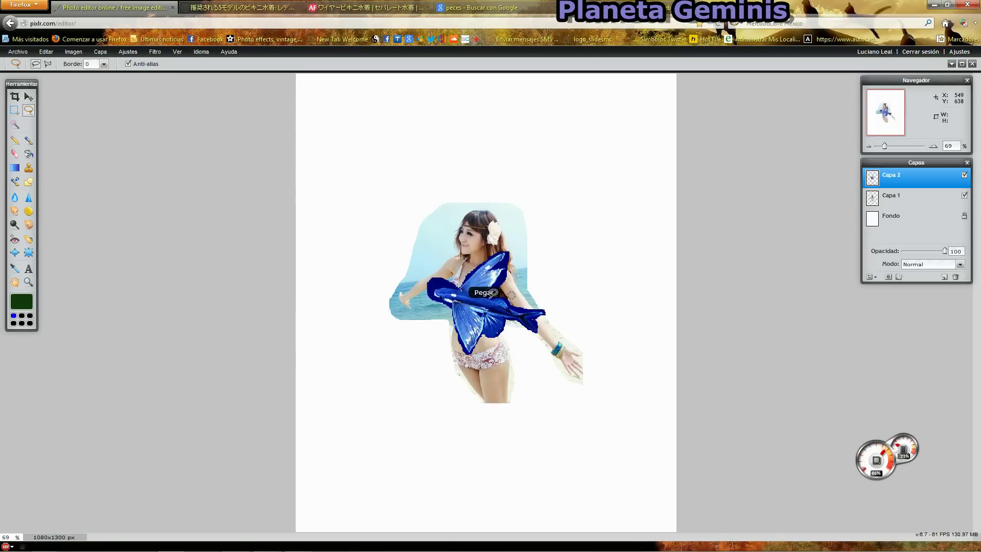
pyautogui.moveTo(900, 177); pyautogui.dragTo(901, 220)
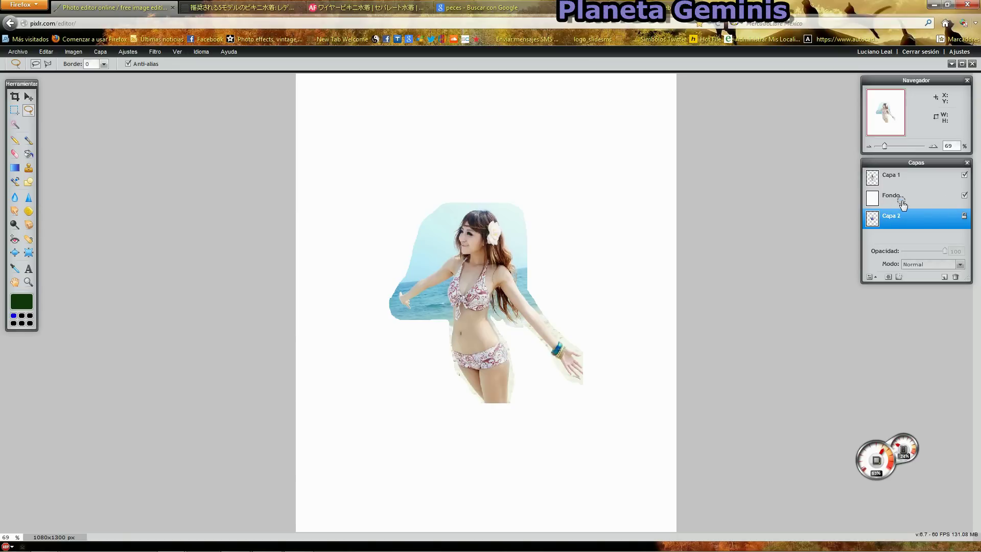
pyautogui.hotkey('ctrl', 'z')
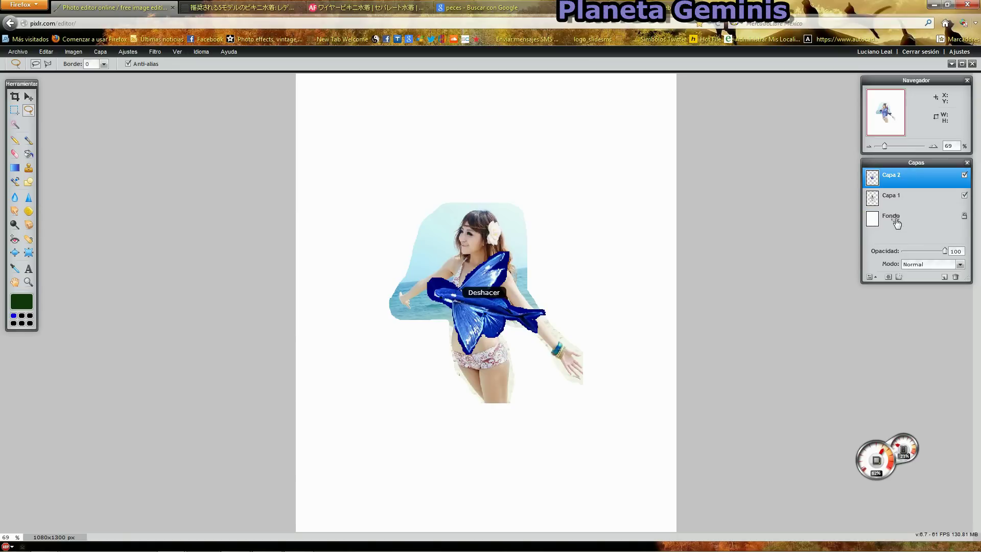
# - Rename the fish layer Pez and the woman's layer Marina
pyautogui.doubleClick(898, 176)
pyautogui.write('Pez')
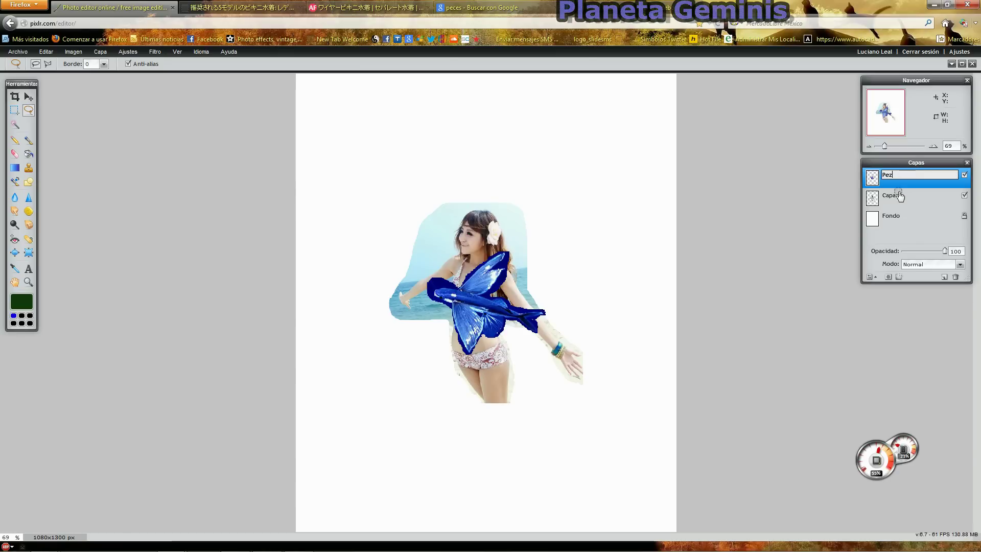
pyautogui.click(899, 196)
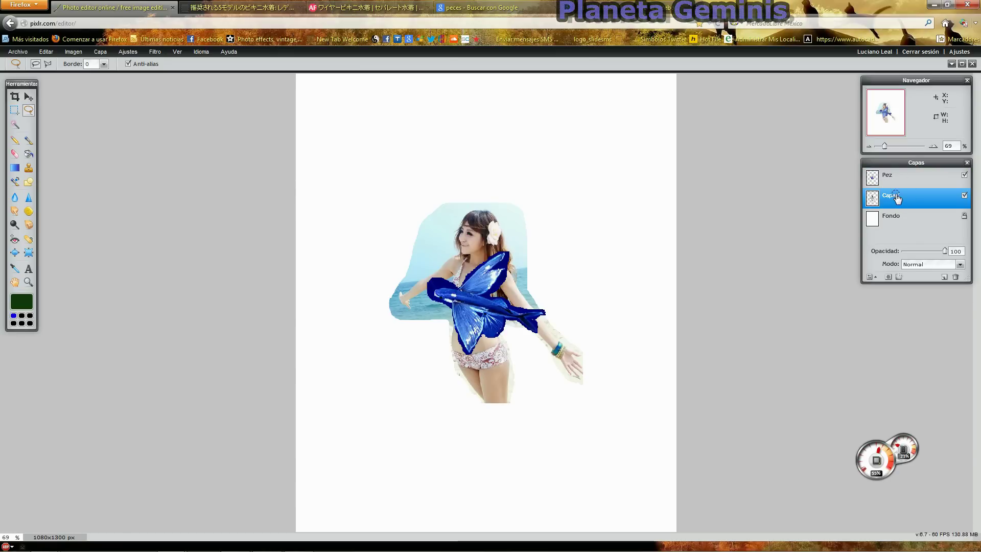
pyautogui.doubleClick(899, 196)
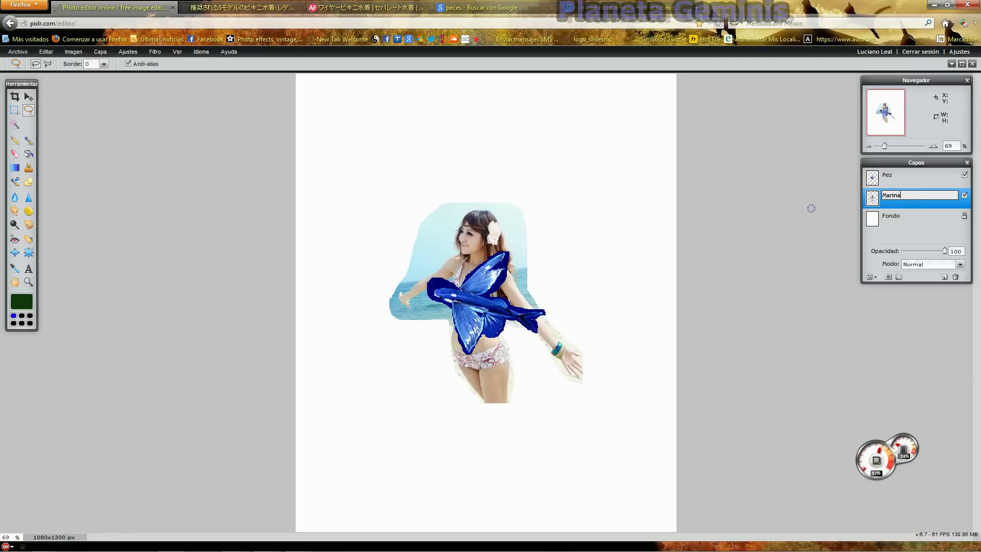
pyautogui.write('Marin')
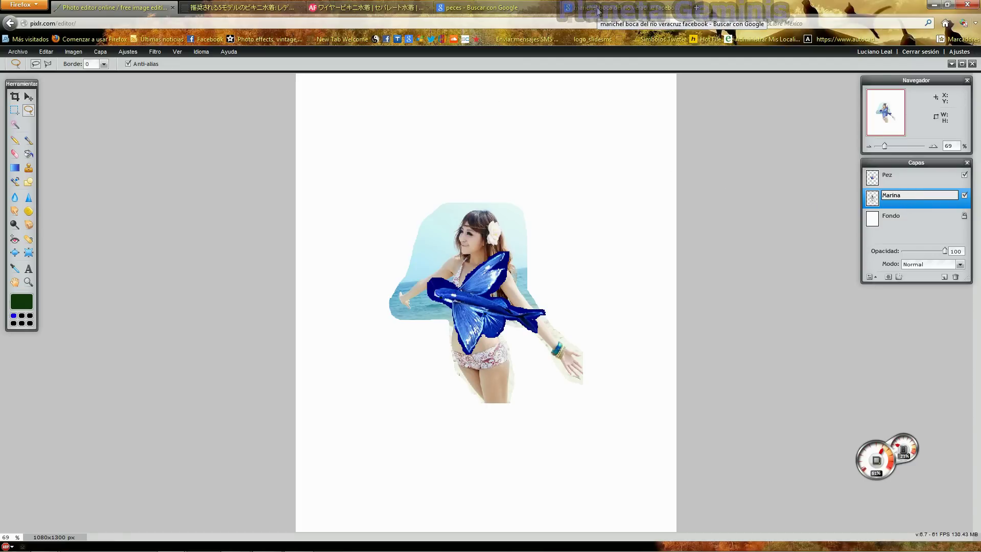
pyautogui.click(684, 8)
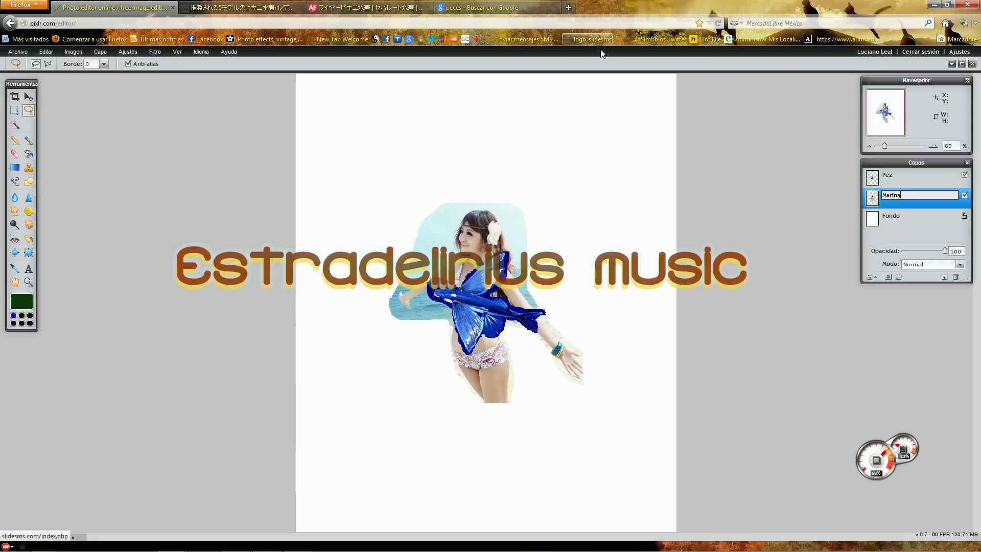
# - Resize the canvas to 1920×1080, anchored top-left
pyautogui.click(73, 52)
pyautogui.click(84, 73)
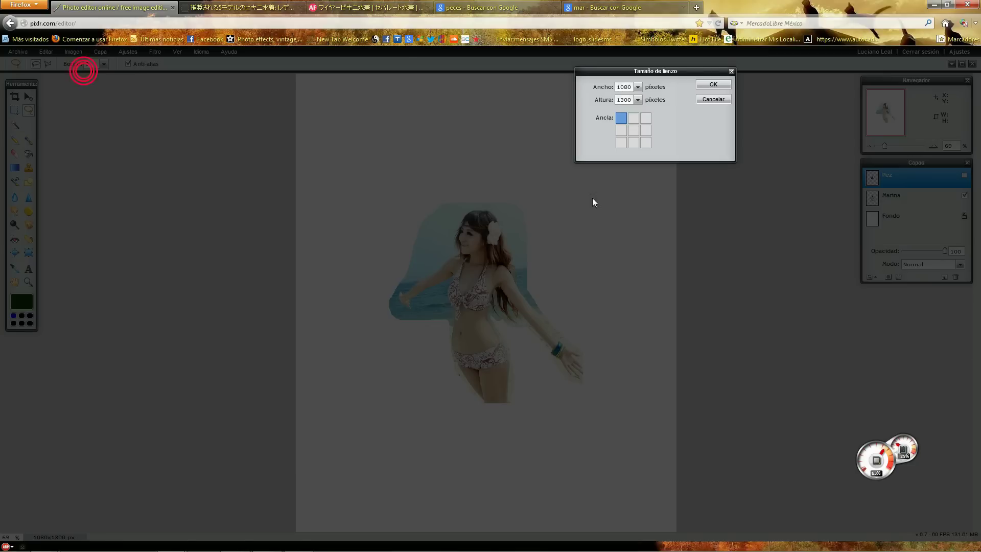
pyautogui.doubleClick(630, 101)
pyautogui.write('0')
pyautogui.doubleClick(608, 84)
pyautogui.write('1920')
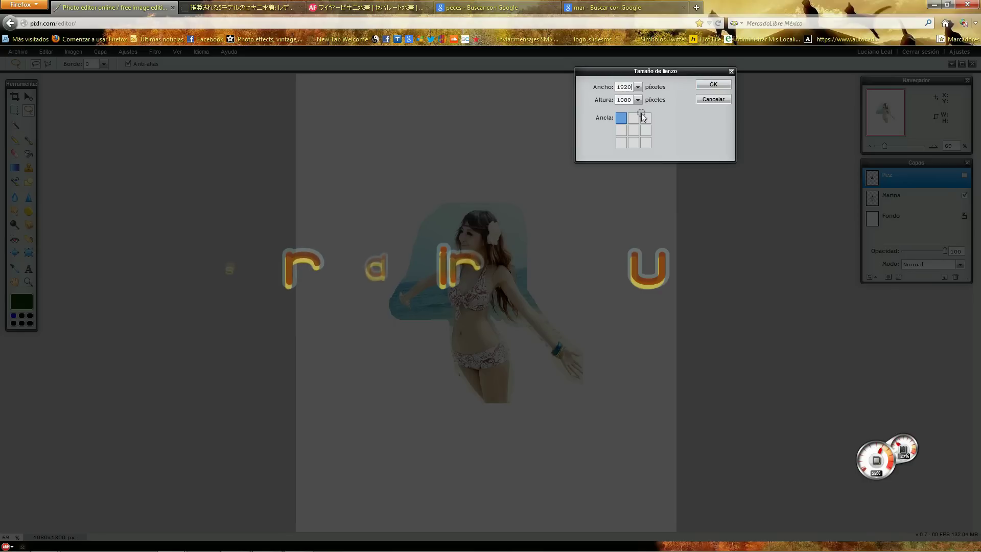
pyautogui.click(642, 128)
pyautogui.click(707, 85)
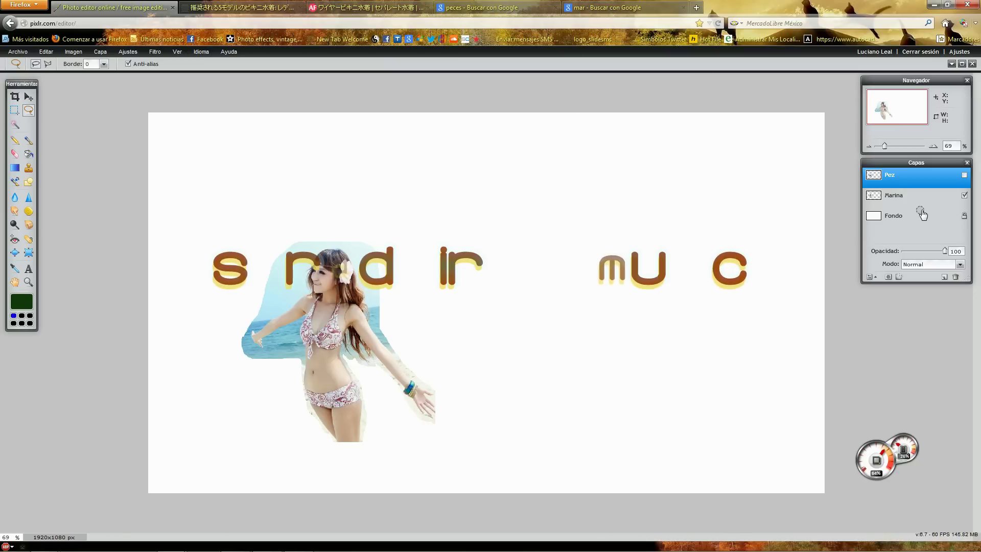
# - Show the Pez layer, copy the fish's tail onto a new layer named piernas
pyautogui.click(963, 175)
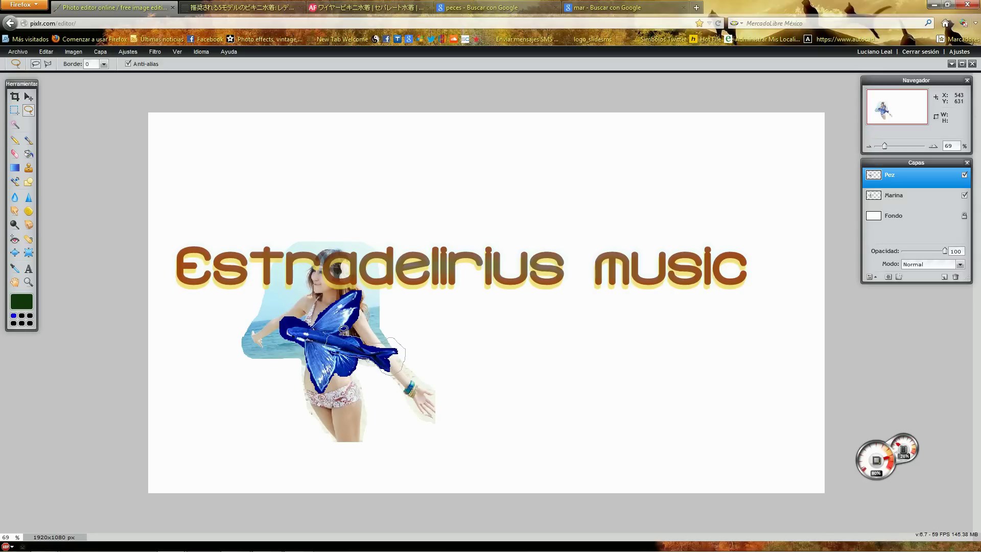
pyautogui.moveTo(332, 330); pyautogui.dragTo(328, 338)
pyautogui.hotkey('ctrl', 'c')
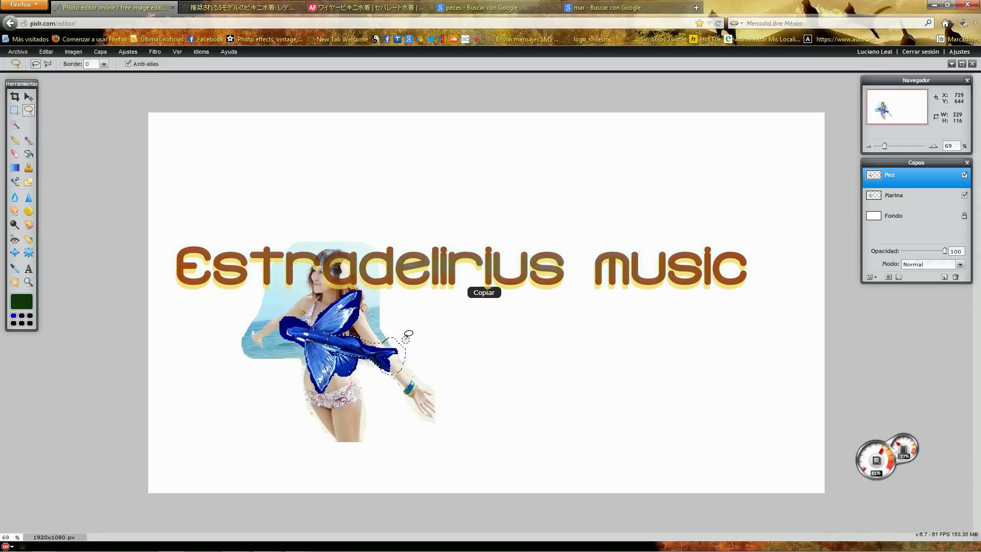
pyautogui.hotkey('ctrl', 'v')
pyautogui.click(899, 176)
pyautogui.doubleClick(899, 176)
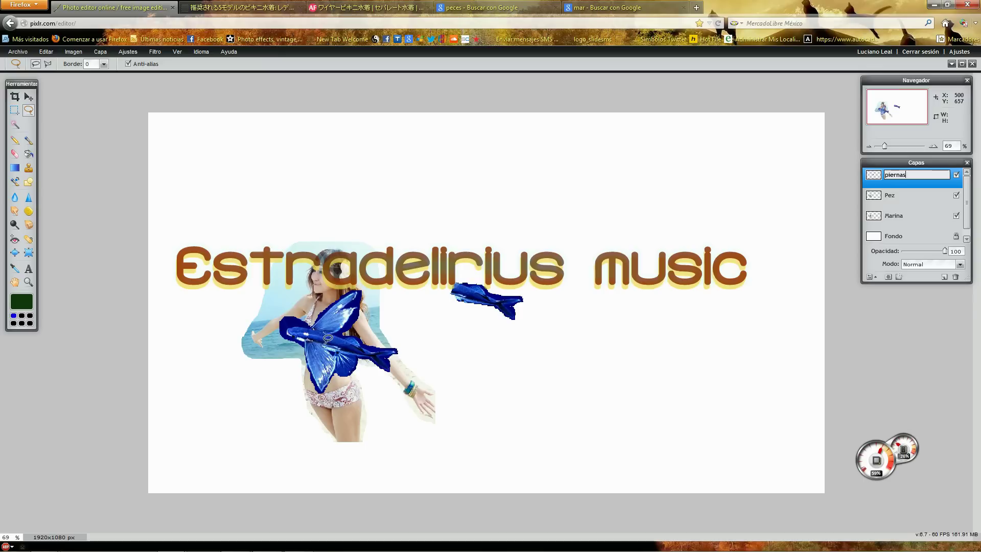
pyautogui.click(893, 194)
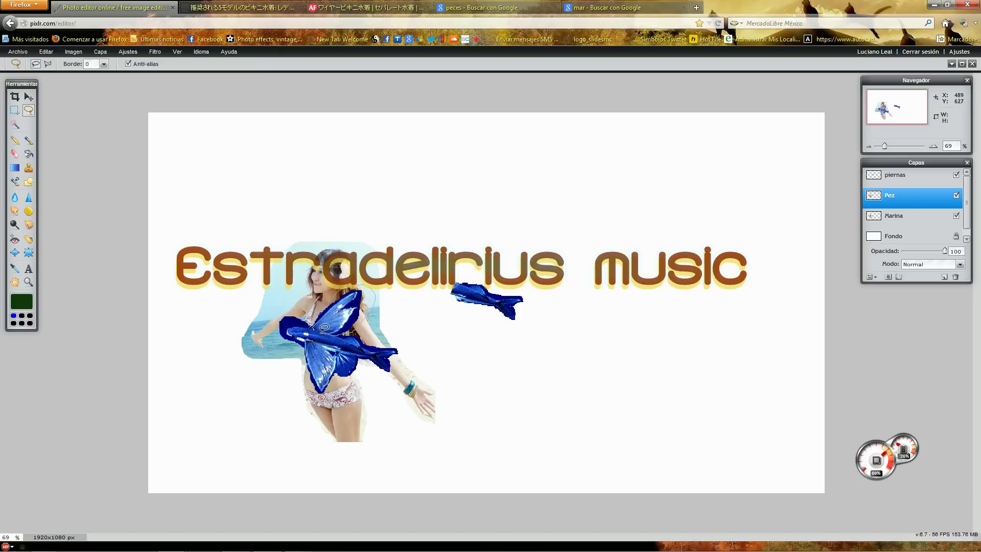
# - Paste a fish piece as a layer, move it below Pez and name it AD
pyautogui.hotkey('ctrl', 'v')
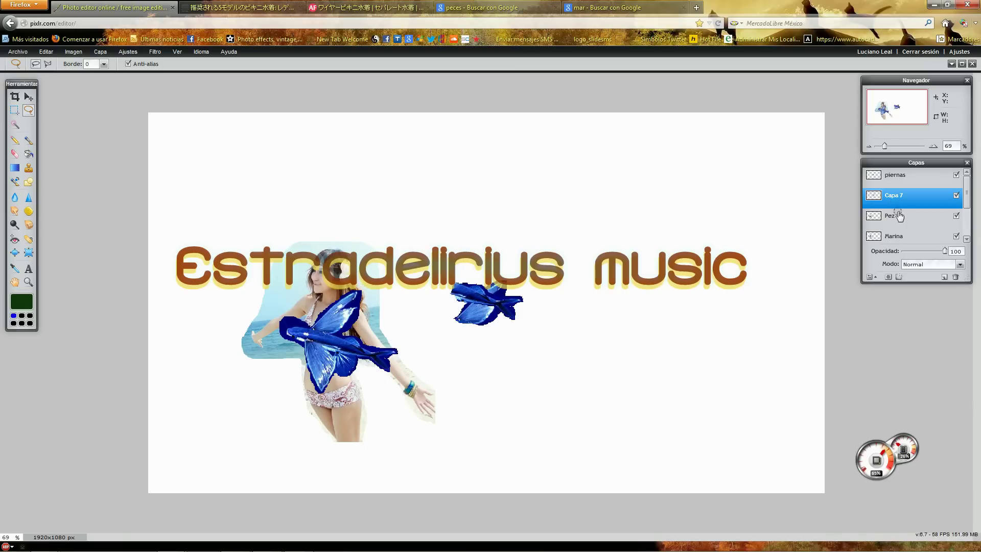
pyautogui.moveTo(900, 199); pyautogui.dragTo(905, 218)
pyautogui.doubleClick(906, 217)
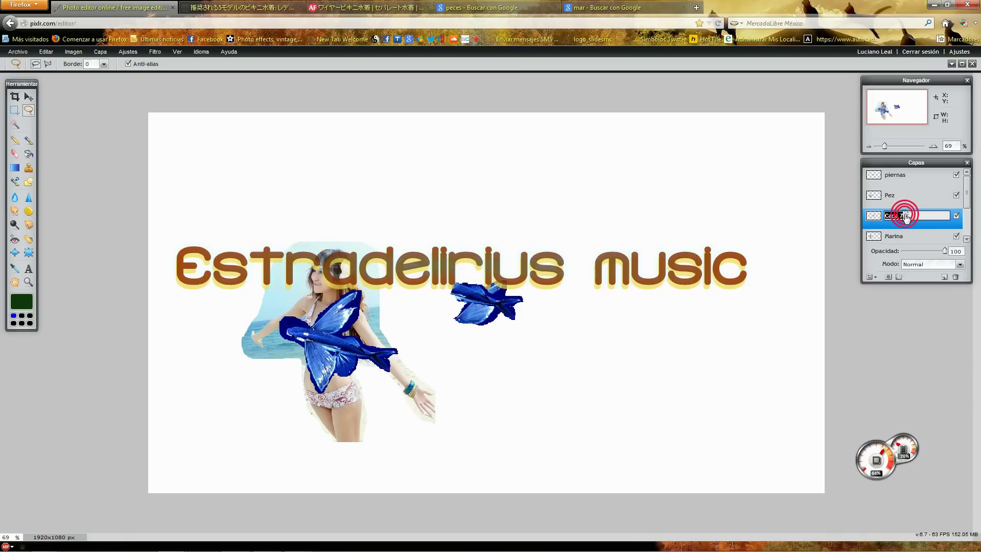
pyautogui.write('AD')
pyautogui.click(304, 340)
# - Paste another fish piece as layer Alz and hide the original Pez layer
pyautogui.click(894, 195)
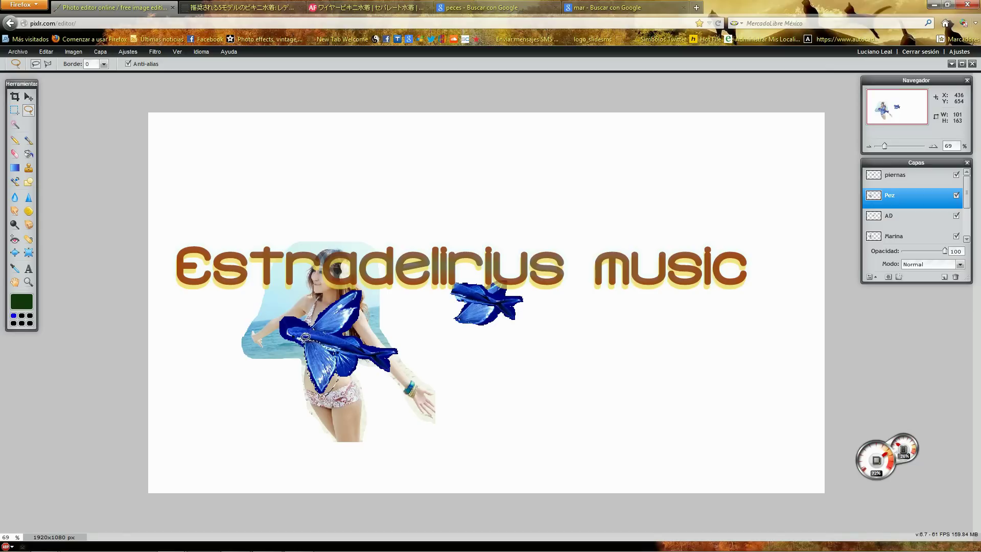
pyautogui.hotkey('ctrl', 'v')
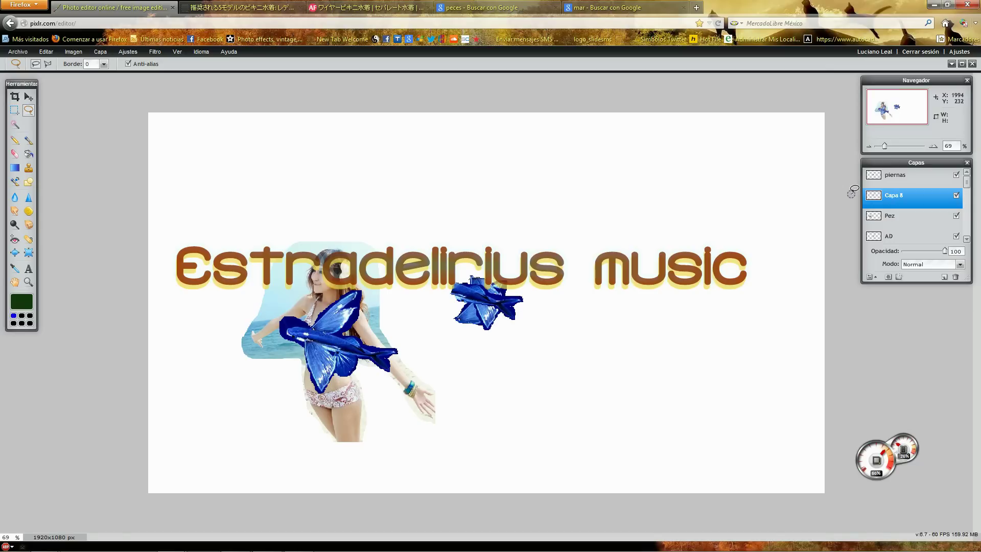
pyautogui.doubleClick(904, 196)
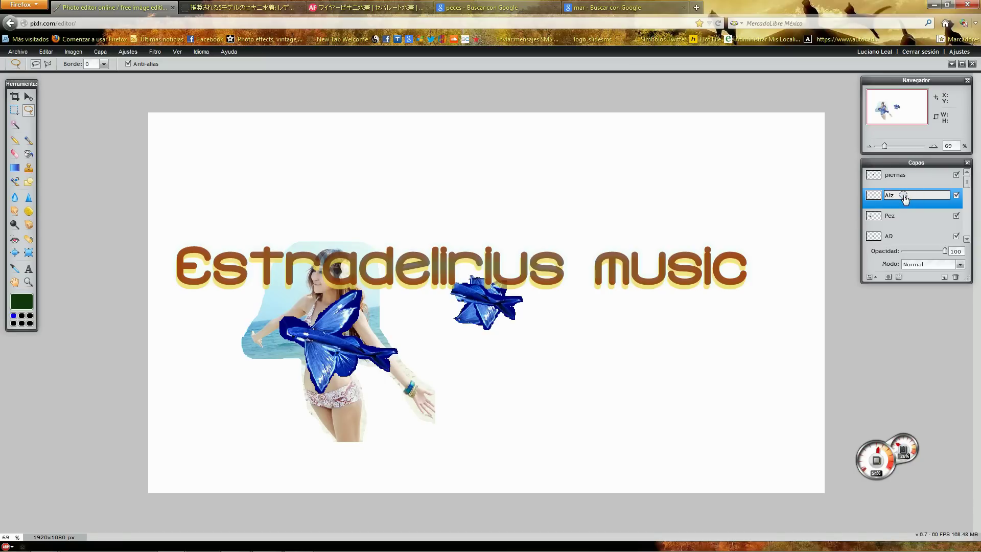
pyautogui.click(956, 216)
# - Free-transform the piernas layer larger and drag it down over the woman's legs
pyautogui.scroll(1, 499, 346)
pyautogui.scroll(-2, 501, 344)
pyautogui.scroll(2, 500, 346)
pyautogui.scroll(1, 499, 346)
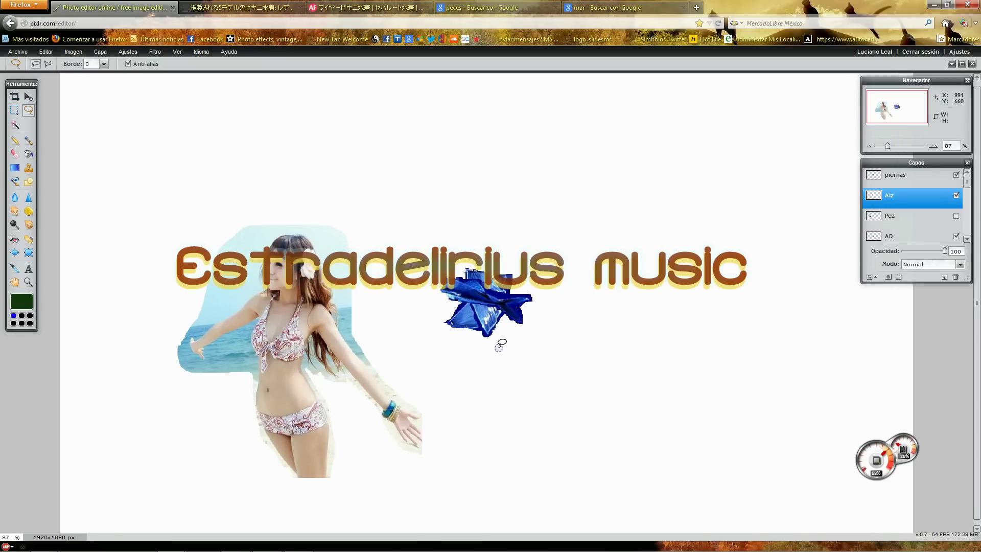
pyautogui.scroll(1, 500, 346)
pyautogui.scroll(1, 499, 346)
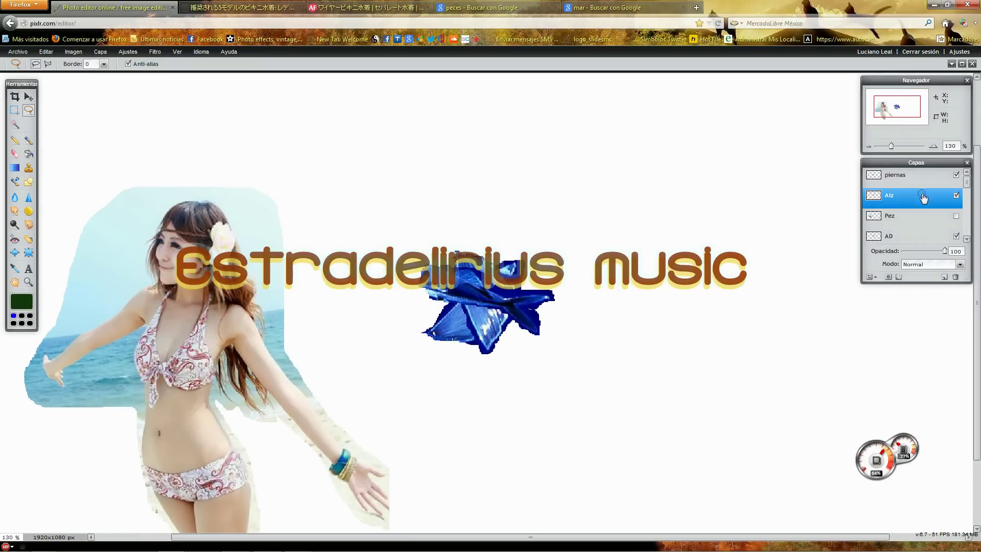
pyautogui.click(920, 177)
pyautogui.hotkey('ctrl', 't')
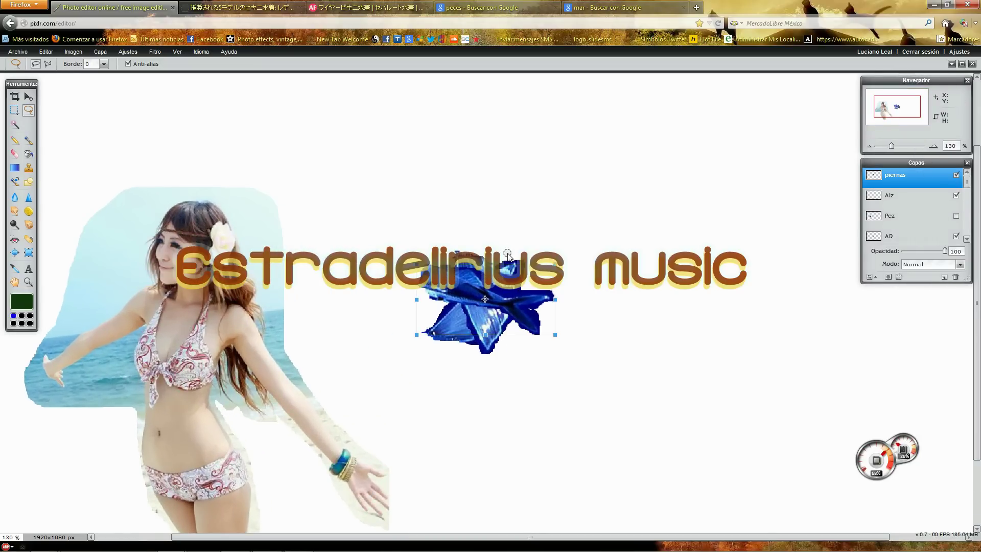
pyautogui.moveTo(414, 263); pyautogui.dragTo(332, 209)
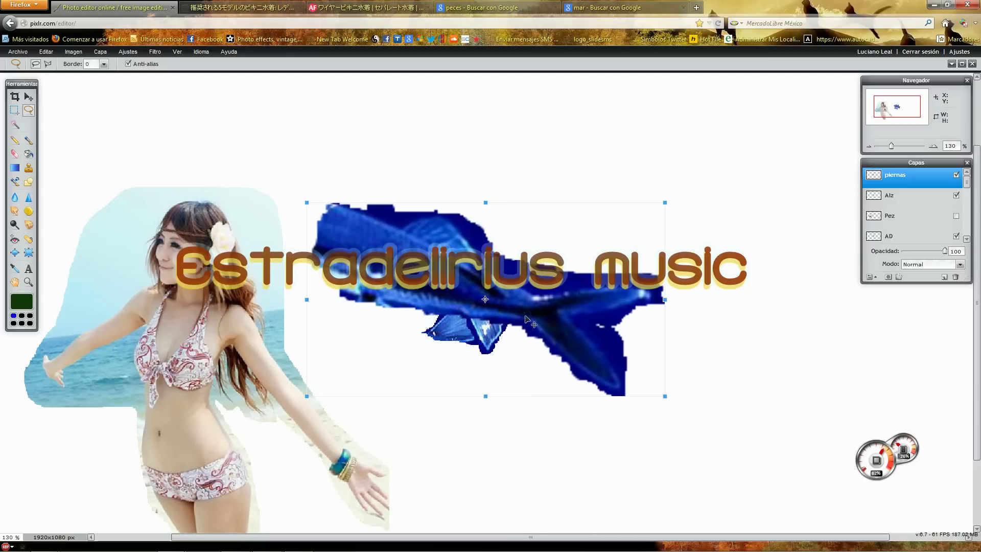
pyautogui.moveTo(665, 202); pyautogui.dragTo(677, 199)
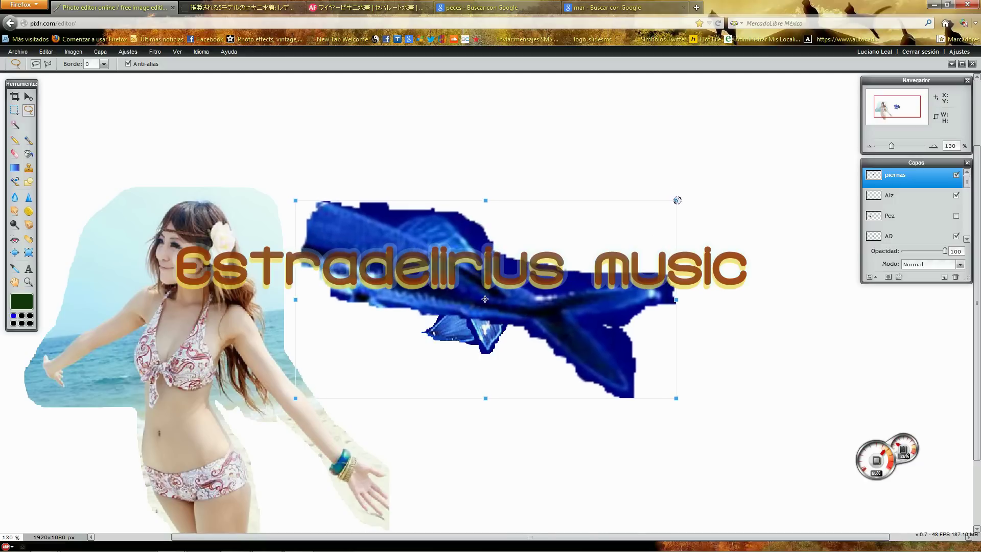
pyautogui.moveTo(515, 291); pyautogui.dragTo(427, 480)
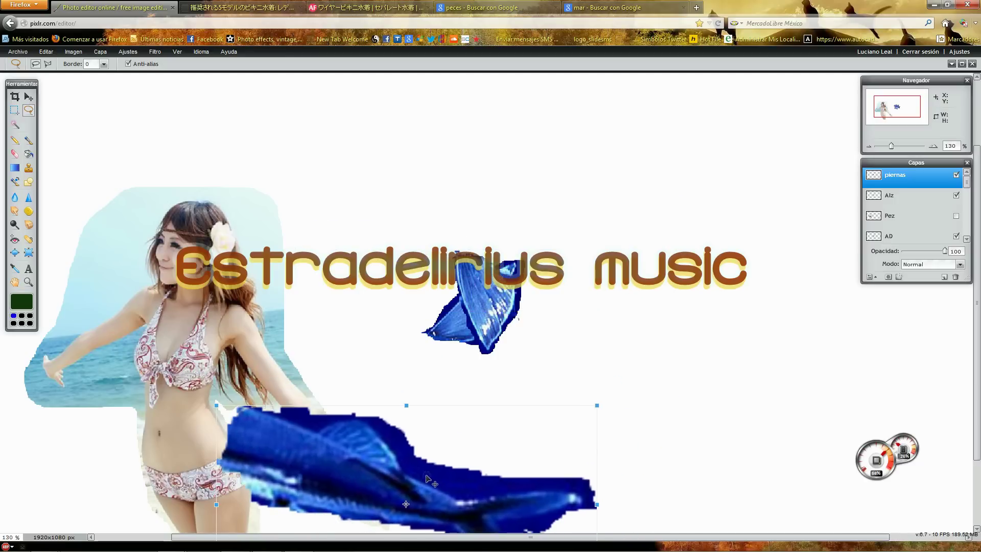
pyautogui.hotkey('ctrl', '0')
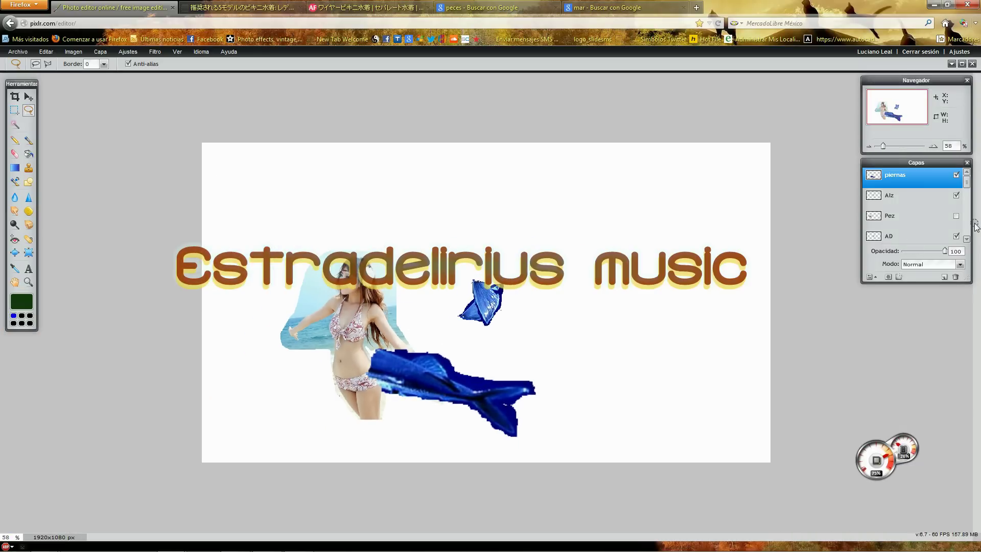
# - Rotate the Marina layer so the woman leans forward in a swimming pose
pyautogui.moveTo(966, 180); pyautogui.dragTo(966, 228)
pyautogui.click(919, 211)
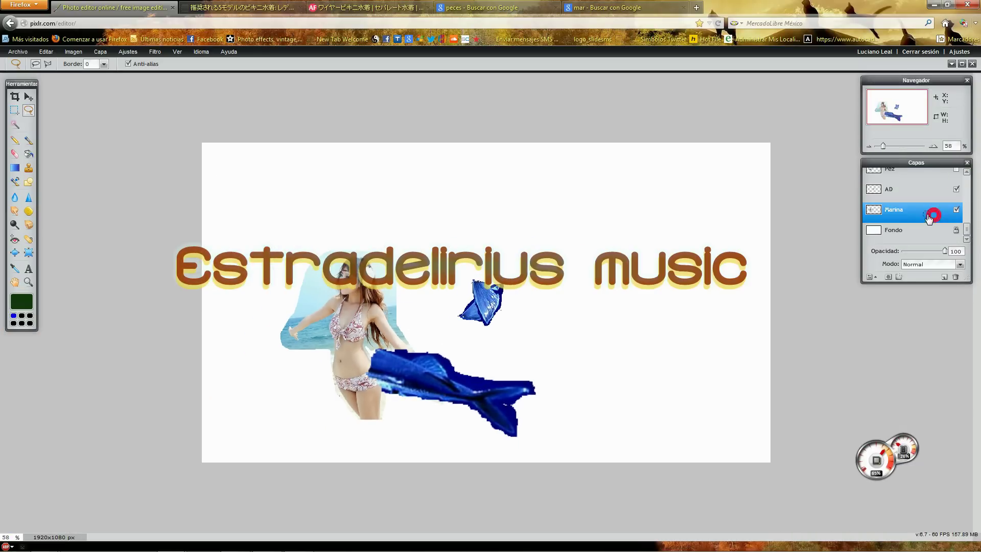
pyautogui.hotkey('ctrl', 't')
pyautogui.moveTo(447, 243); pyautogui.dragTo(357, 211)
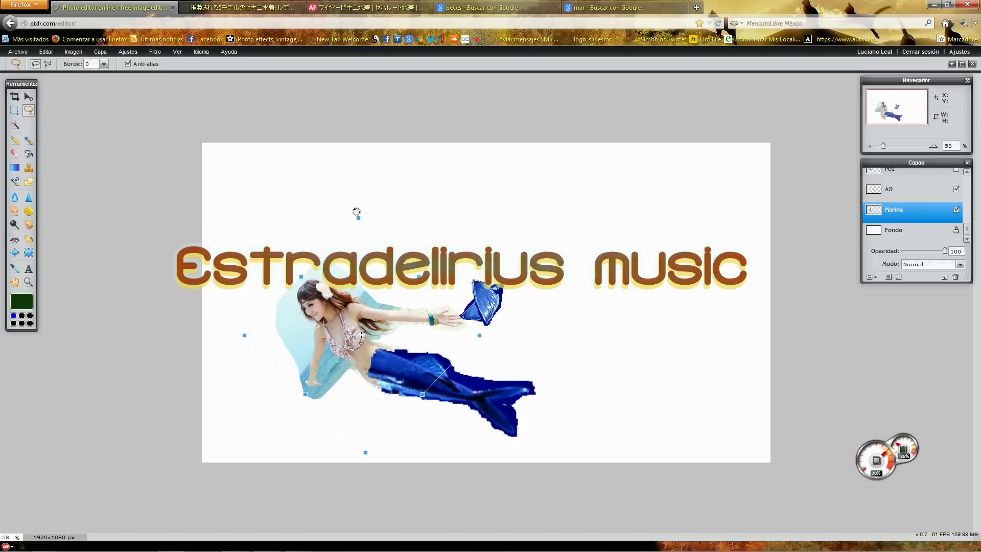
pyautogui.press('Return')
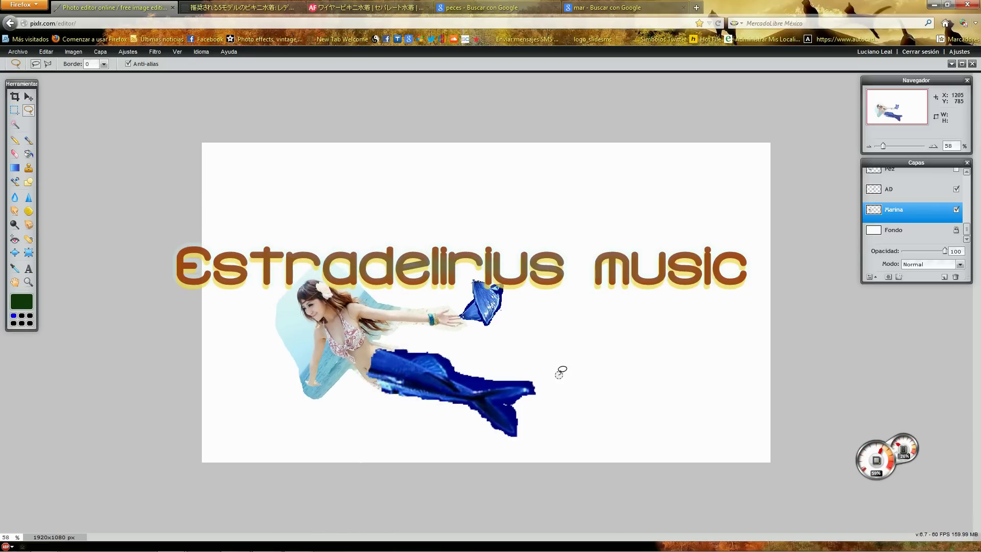
pyautogui.scroll(2, 930, 202)
pyautogui.click(922, 184)
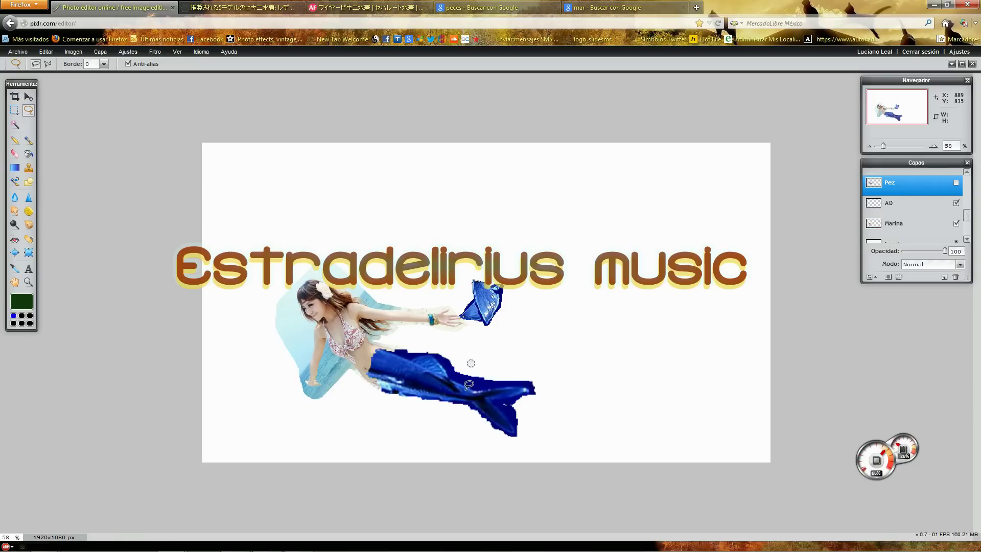
# - Make a magic-wand selection on the piernas tail, then undo it
pyautogui.click(14, 124)
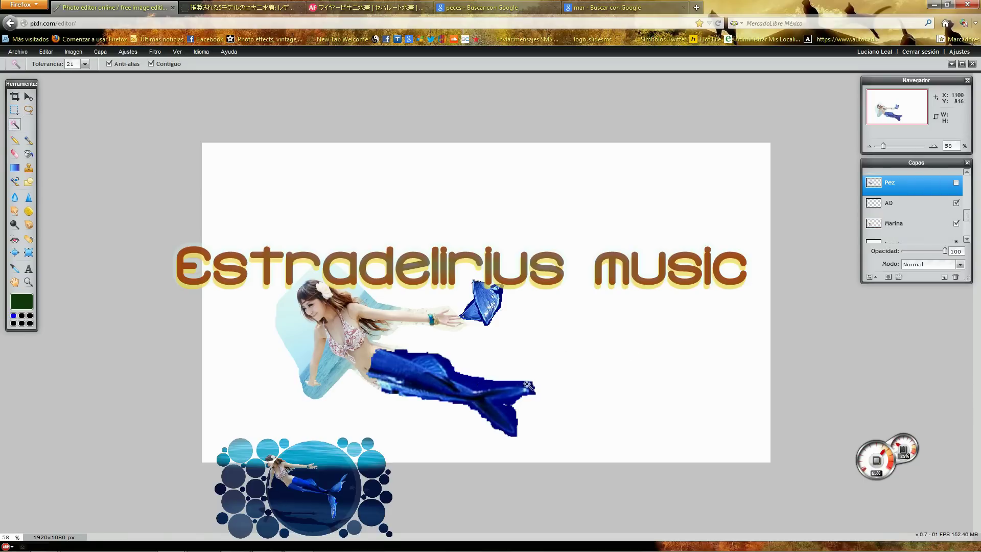
pyautogui.scroll(1, 914, 201)
pyautogui.scroll(1, 914, 202)
pyautogui.scroll(1, 915, 201)
pyautogui.click(905, 174)
pyautogui.click(473, 380)
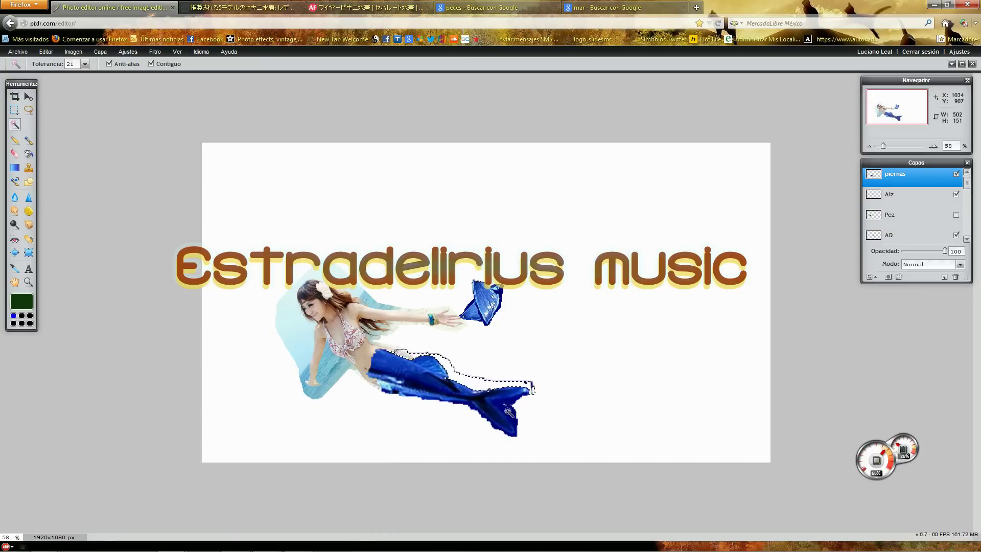
pyautogui.click(510, 405)
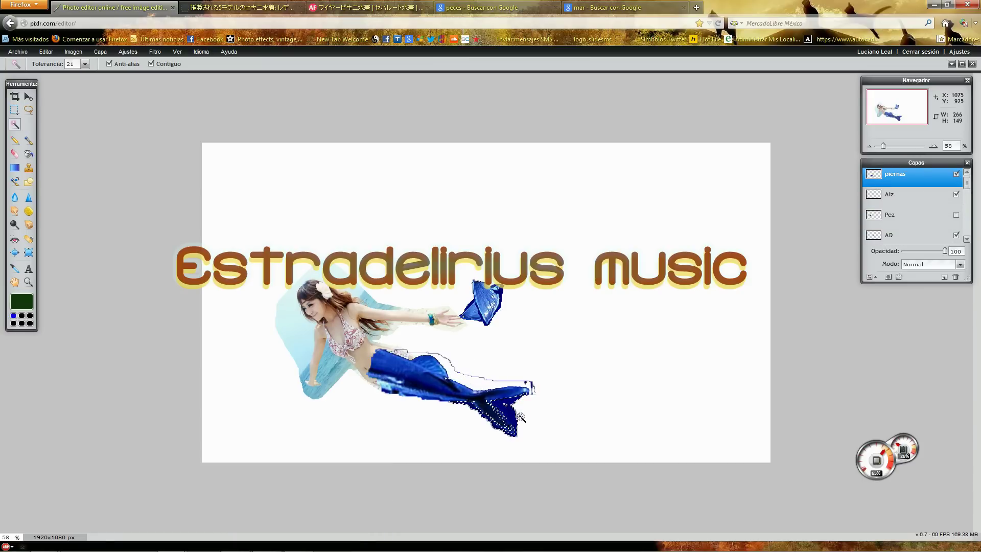
pyautogui.hotkey('ctrl', 'z')
pyautogui.hotkey('ctrl', 'z')
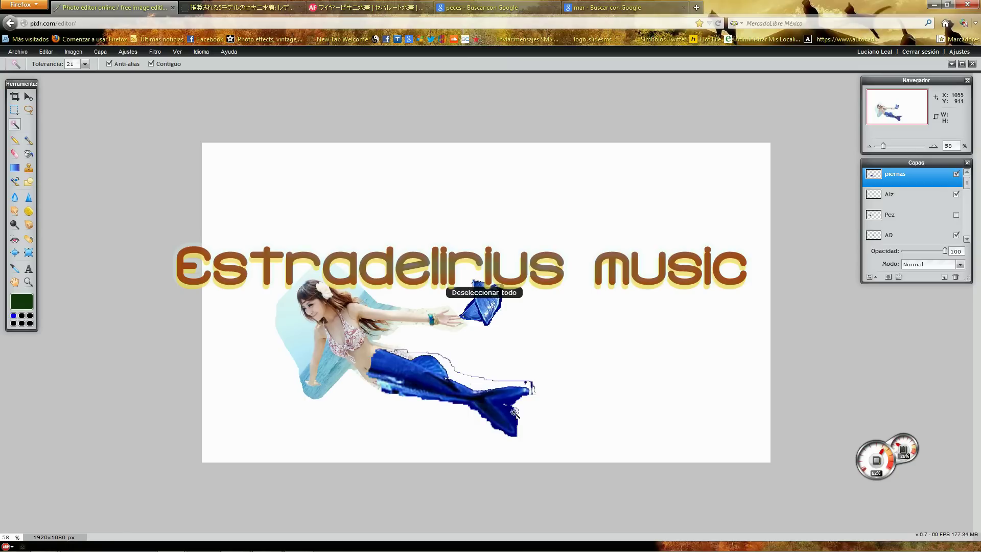
# - Zoom in on the blue tail to about 90% and switch to the Eraser
pyautogui.scroll(-1, 507, 435)
pyautogui.scroll(3, 507, 435)
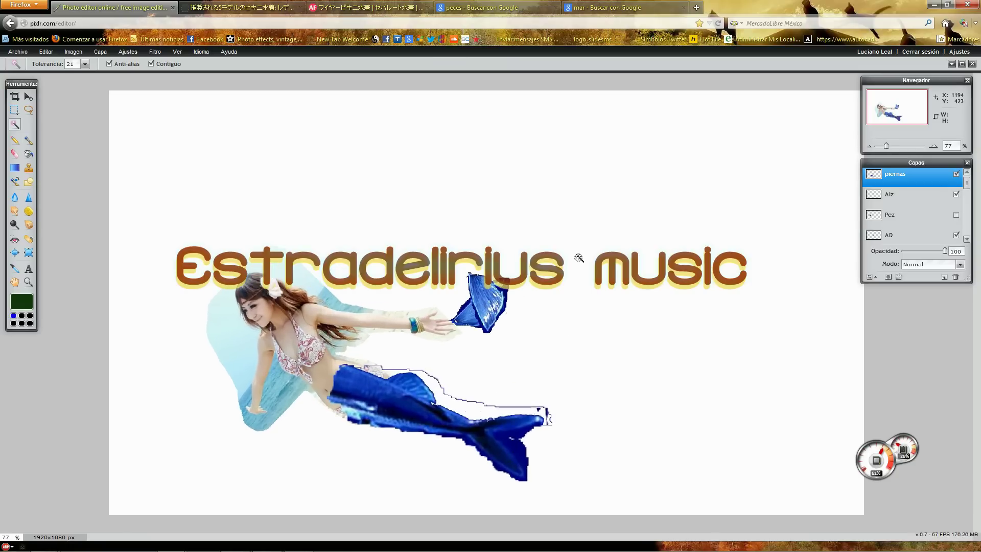
pyautogui.scroll(1, 510, 324)
pyautogui.moveTo(977, 283); pyautogui.dragTo(977, 375)
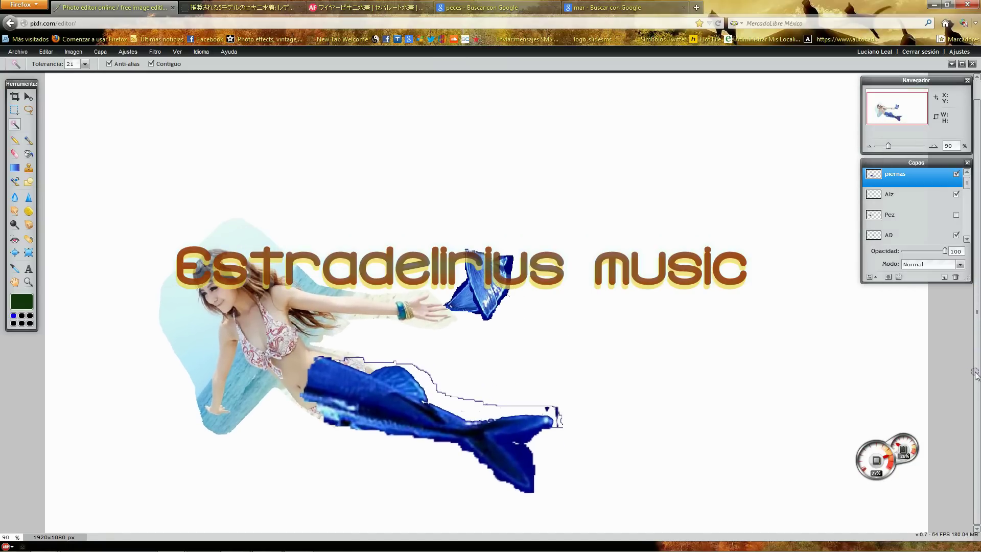
pyautogui.click(15, 153)
# - Erase dark outline traces along the tail edges with a hard 30 px brush
pyautogui.click(67, 64)
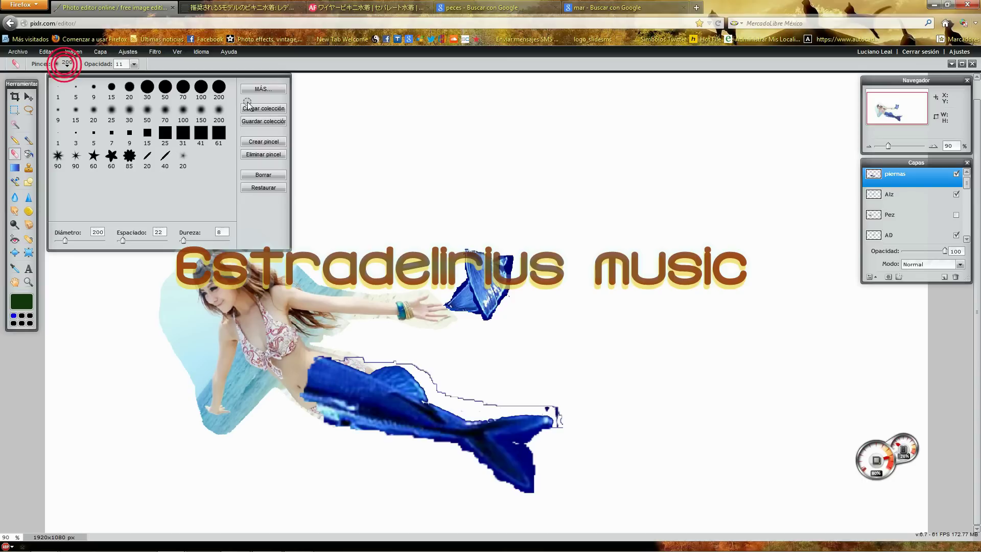
pyautogui.click(147, 88)
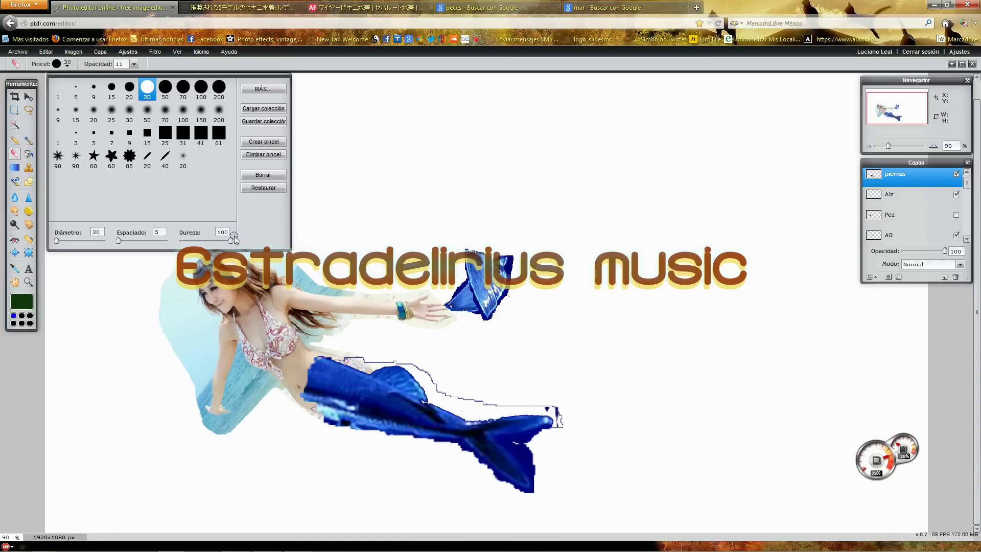
pyautogui.click(521, 447)
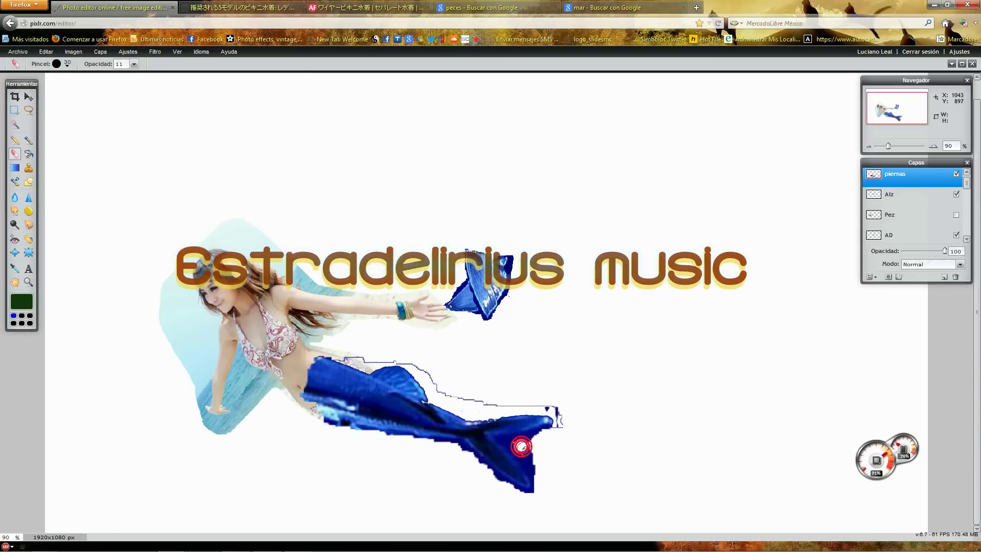
pyautogui.click(546, 434)
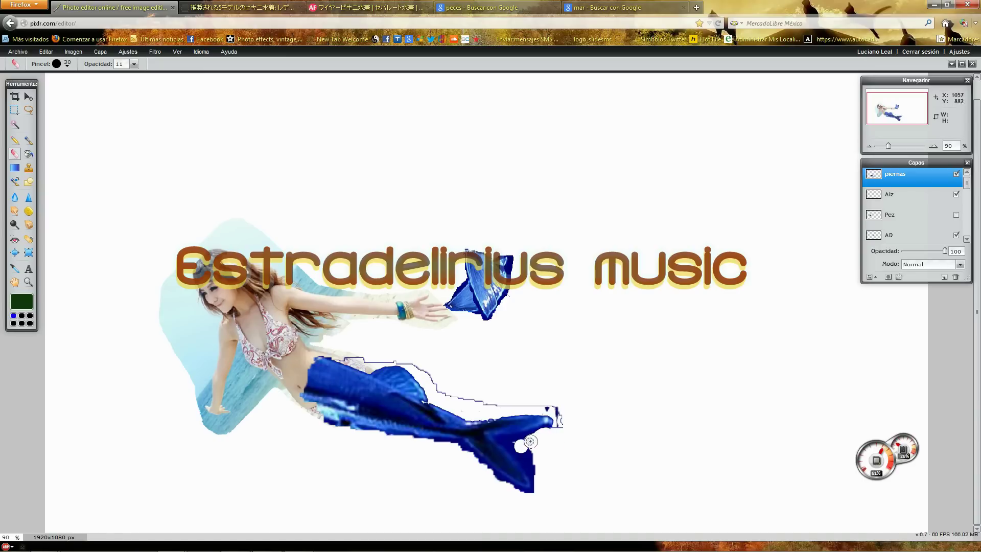
pyautogui.moveTo(514, 444); pyautogui.dragTo(533, 463)
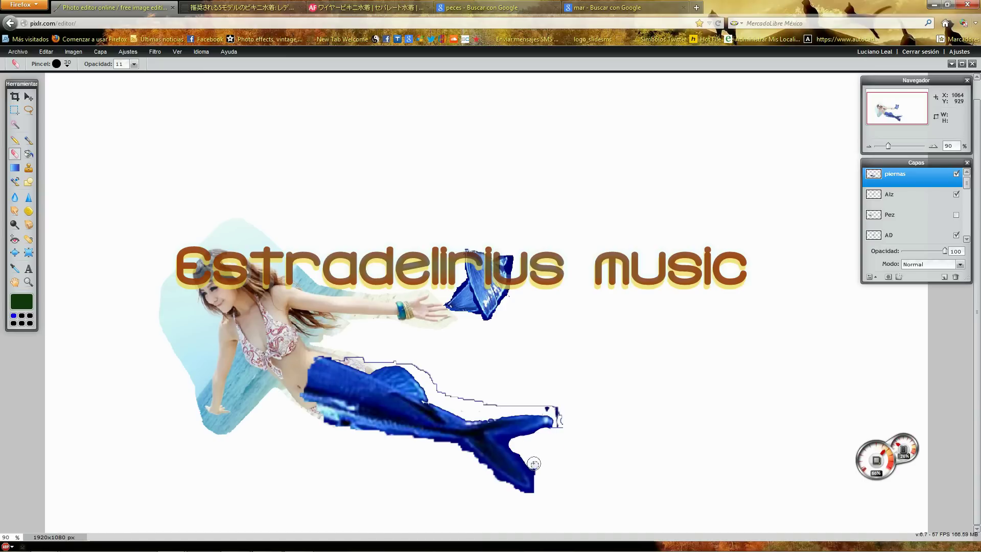
pyautogui.moveTo(562, 428); pyautogui.dragTo(442, 385)
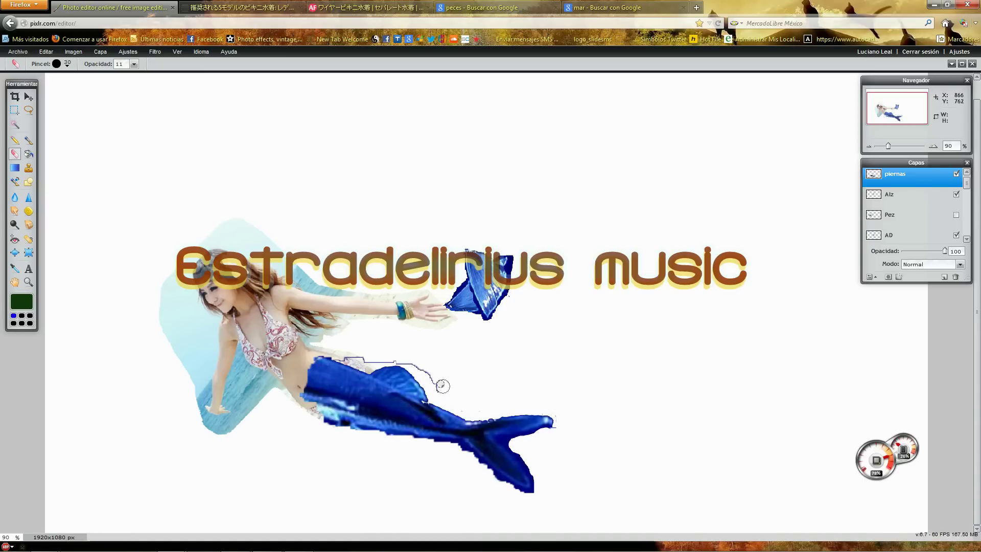
pyautogui.moveTo(397, 356); pyautogui.dragTo(342, 355)
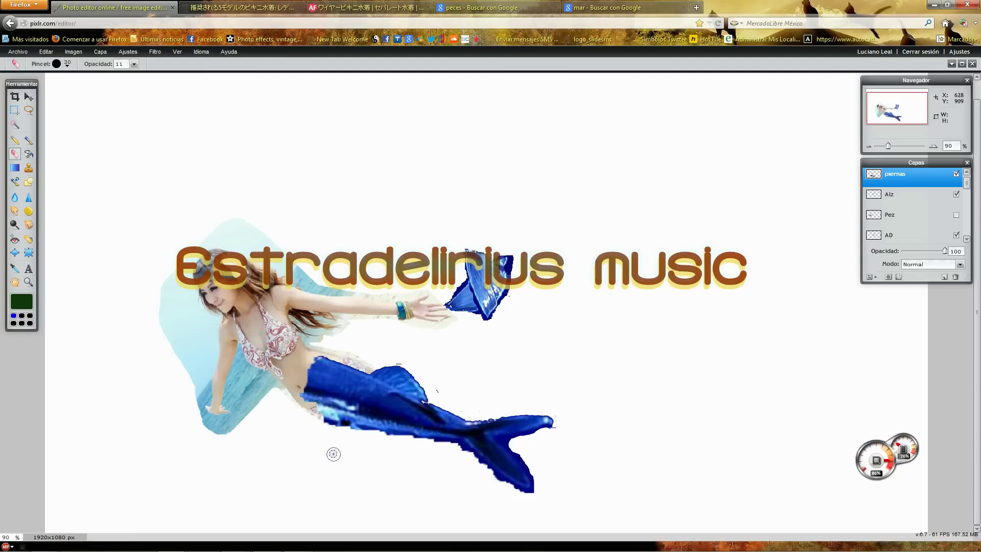
pyautogui.moveTo(380, 436); pyautogui.dragTo(390, 439)
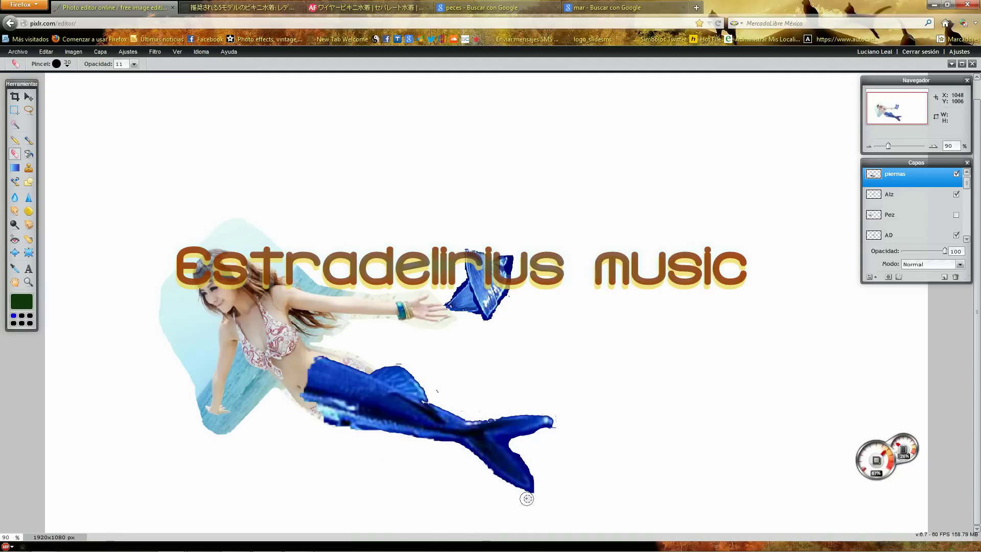
# - With a 70 px eraser brush, clean stray marks around the tail tip and underside
pyautogui.click(66, 64)
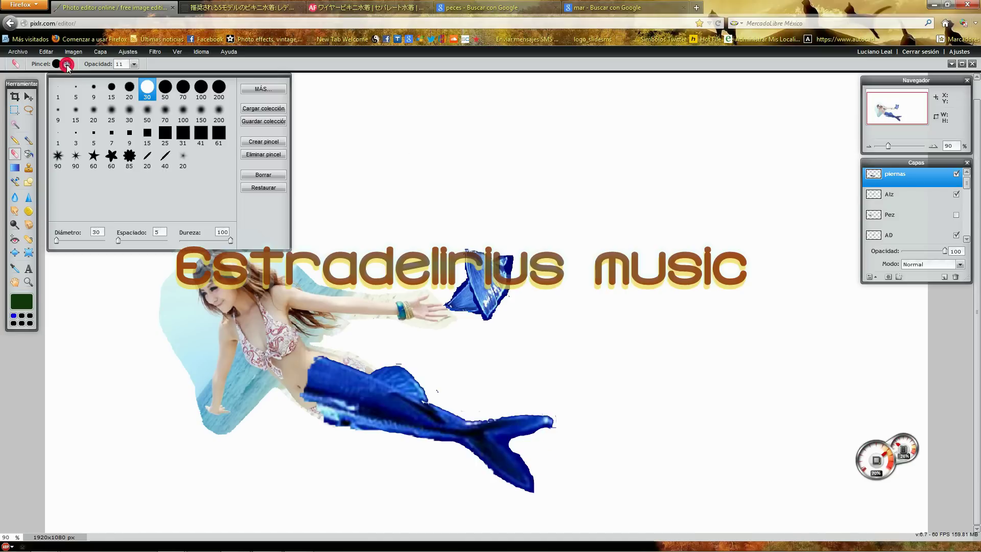
pyautogui.click(183, 87)
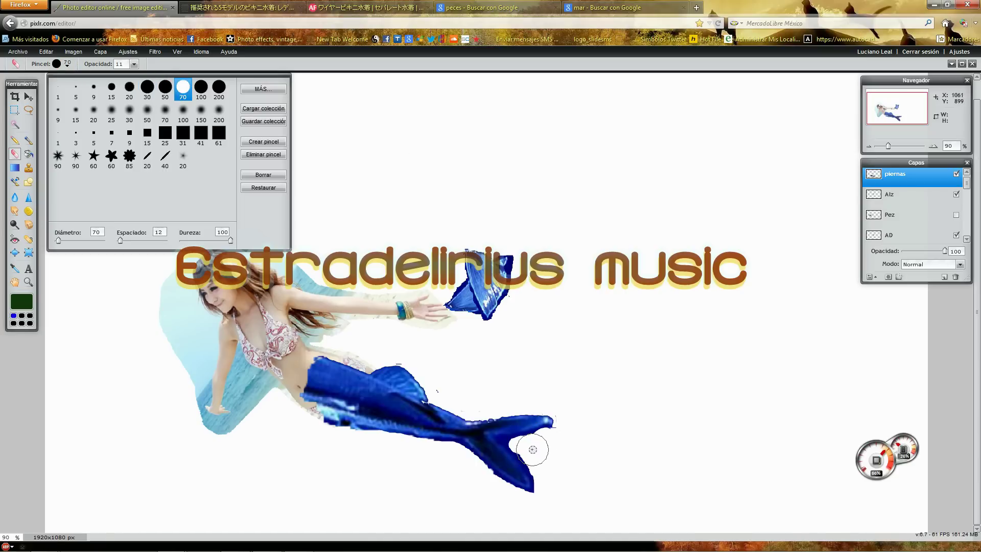
pyautogui.click(533, 450)
pyautogui.moveTo(537, 456); pyautogui.dragTo(547, 489)
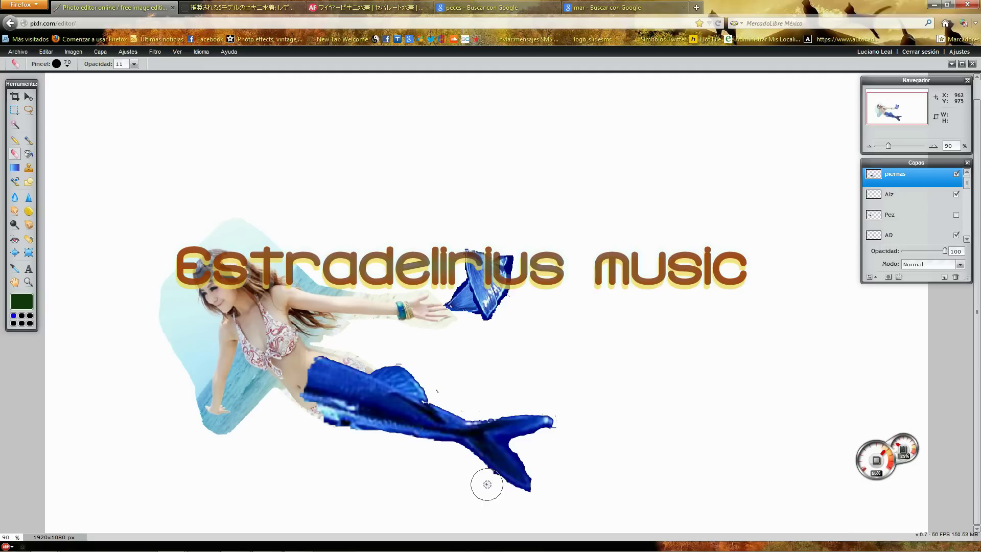
pyautogui.click(455, 457)
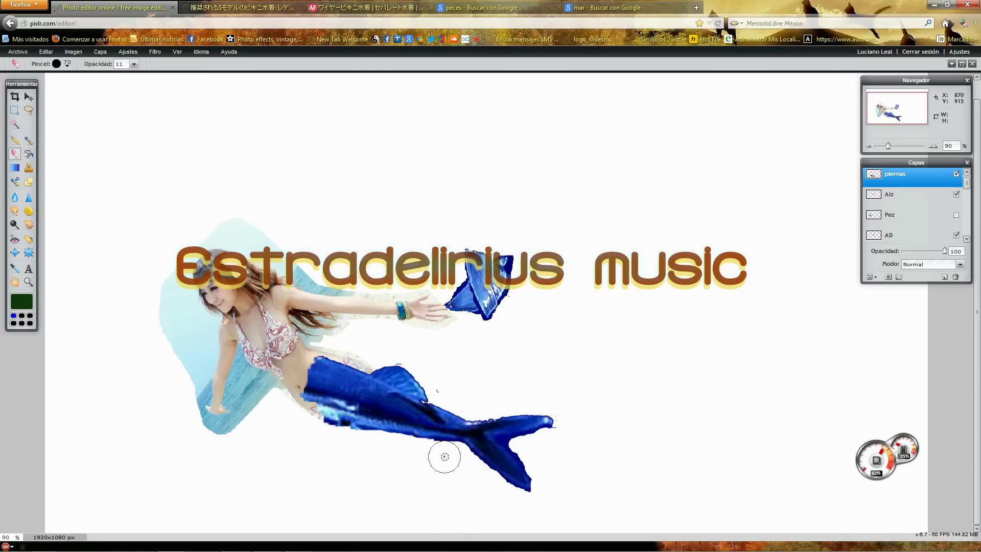
pyautogui.click(526, 449)
pyautogui.moveTo(400, 347); pyautogui.dragTo(562, 436)
pyautogui.click(558, 440)
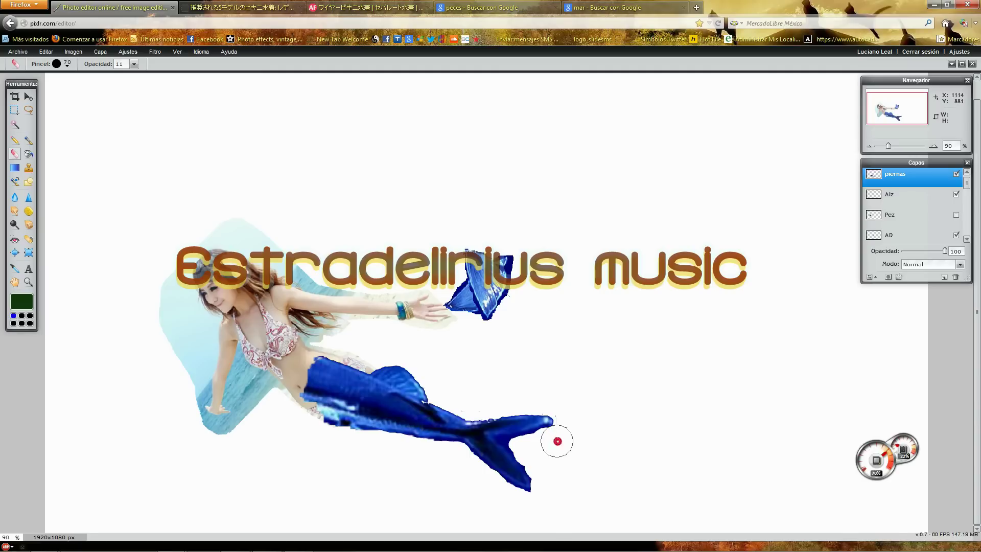
pyautogui.moveTo(337, 440)
pyautogui.mouseDown()
pyautogui.moveTo(350, 447)
pyautogui.moveTo(333, 439)
pyautogui.mouseUp()
pyautogui.click(333, 438)
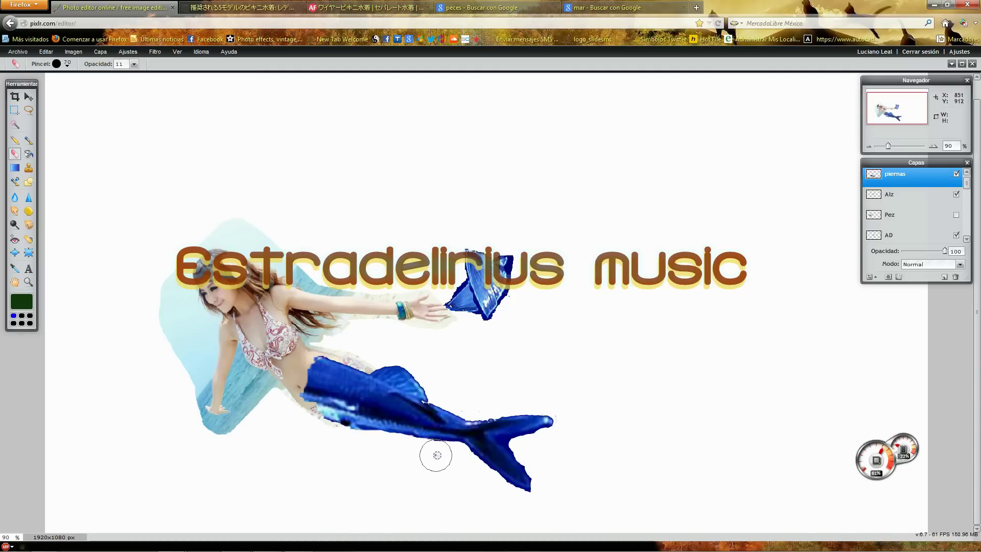
pyautogui.click(510, 498)
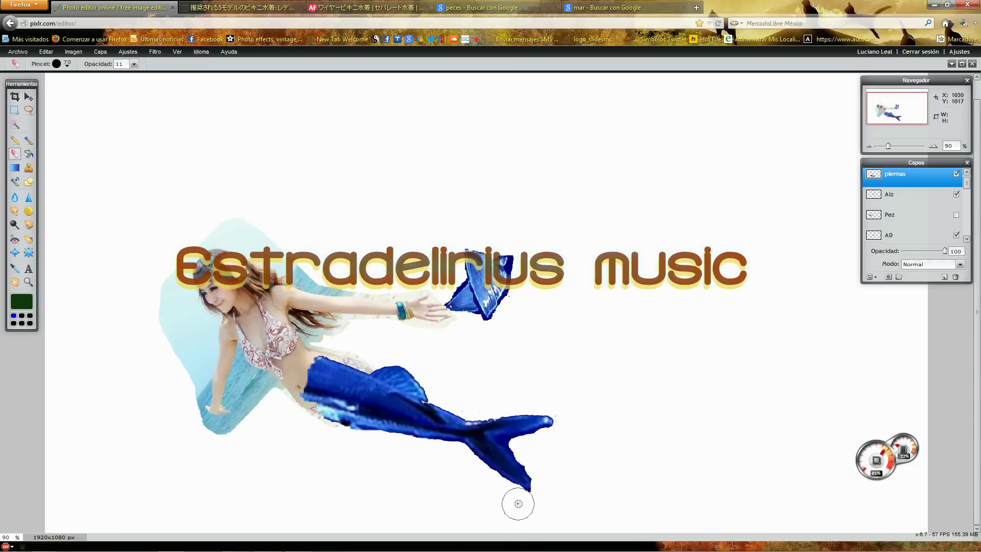
pyautogui.click(537, 462)
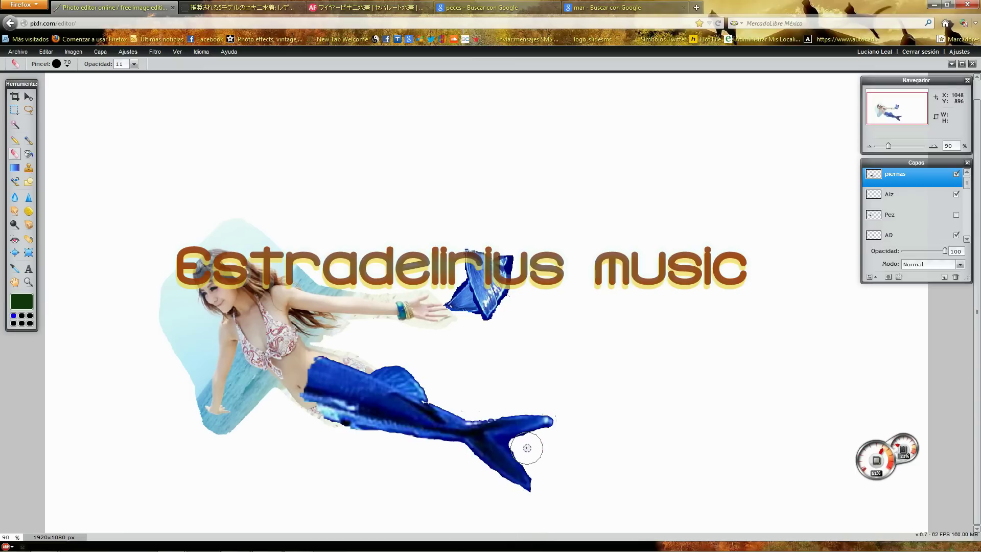
# - Move the Alz fin piece down to the tail's lower tip
pyautogui.click(883, 194)
pyautogui.click(29, 96)
pyautogui.moveTo(488, 276); pyautogui.dragTo(497, 471)
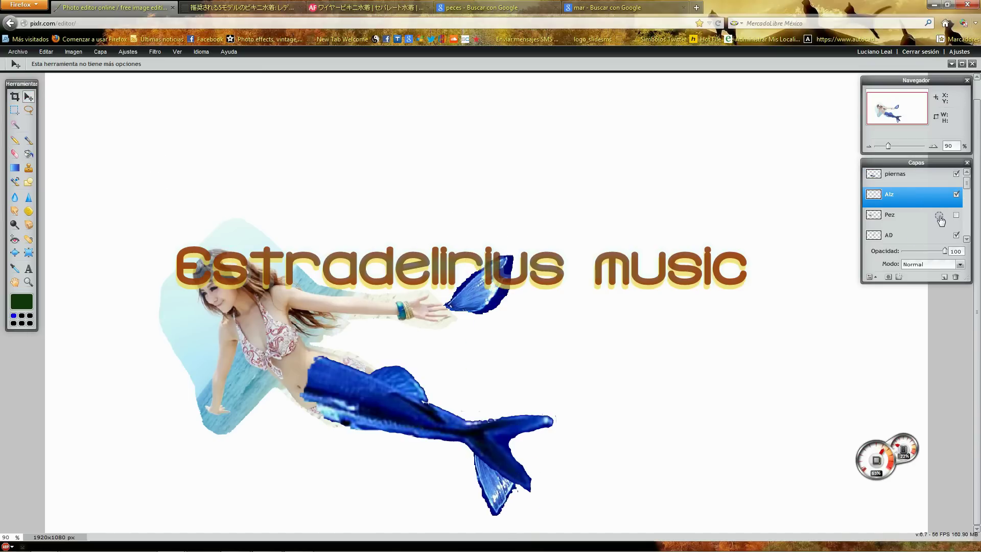
pyautogui.click(921, 216)
pyautogui.click(920, 235)
pyautogui.scroll(-1, 920, 205)
pyautogui.click(922, 197)
pyautogui.click(900, 220)
pyautogui.moveTo(471, 296); pyautogui.dragTo(514, 407)
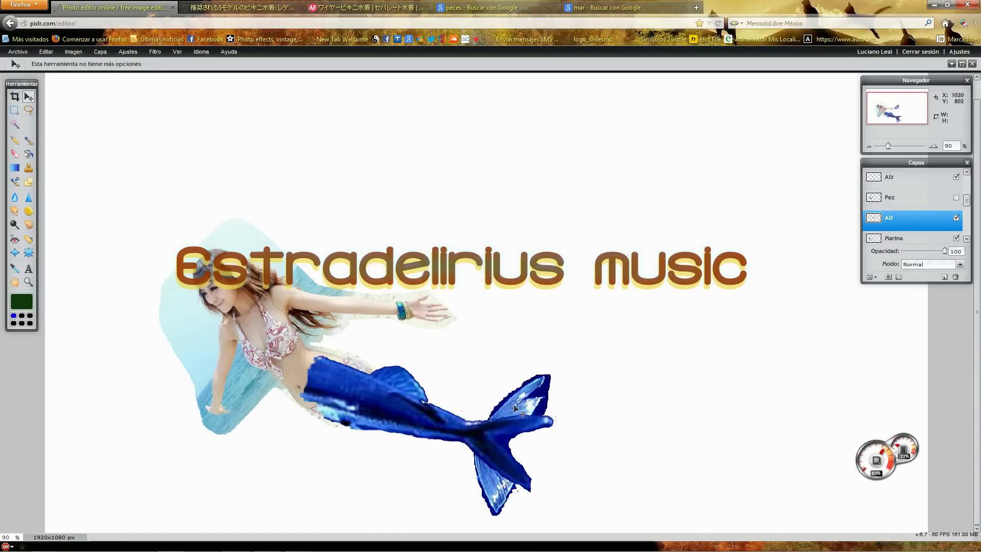
pyautogui.scroll(1, 917, 214)
pyautogui.scroll(1, 917, 215)
pyautogui.moveTo(902, 175); pyautogui.dragTo(911, 225)
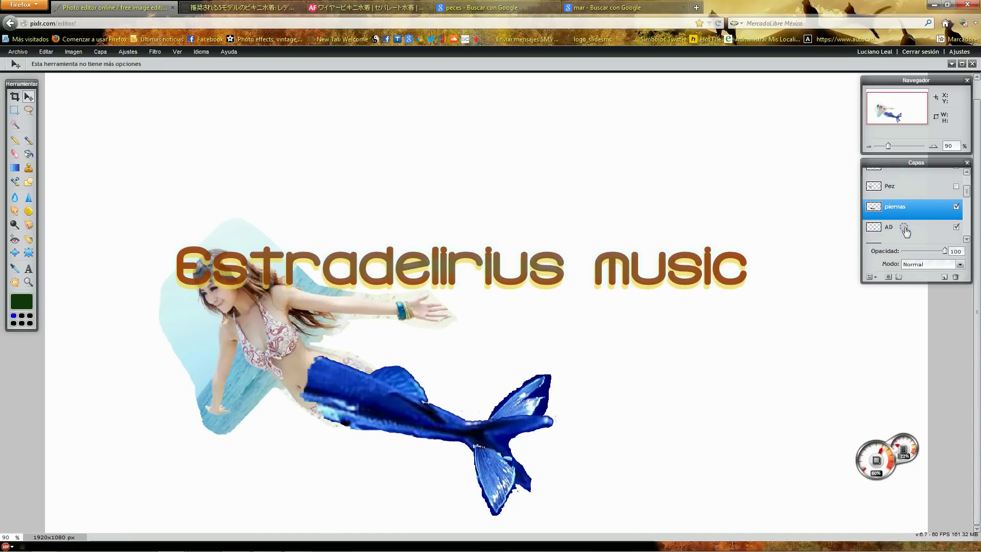
pyautogui.scroll(-1, 912, 223)
pyautogui.moveTo(963, 285); pyautogui.dragTo(965, 356)
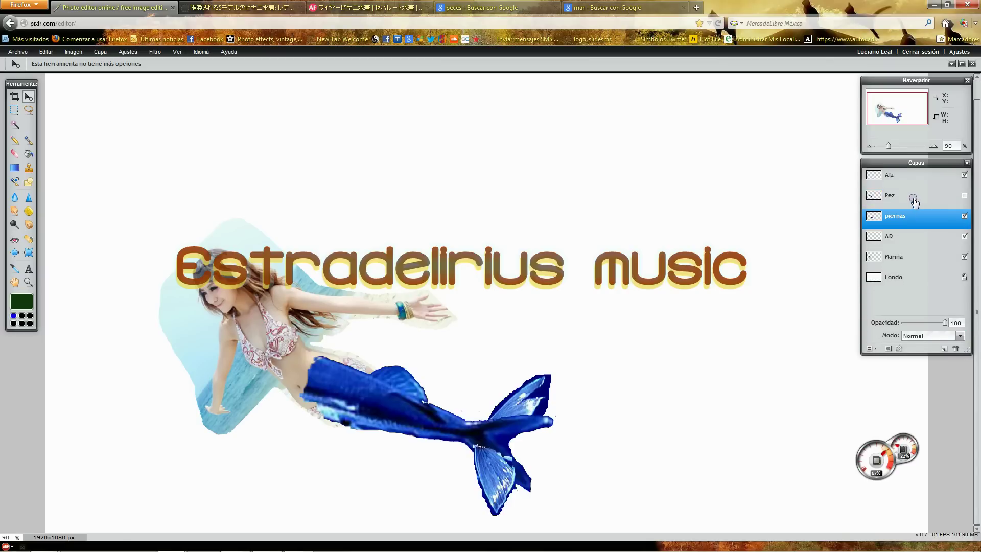
pyautogui.moveTo(891, 230); pyautogui.dragTo(887, 207)
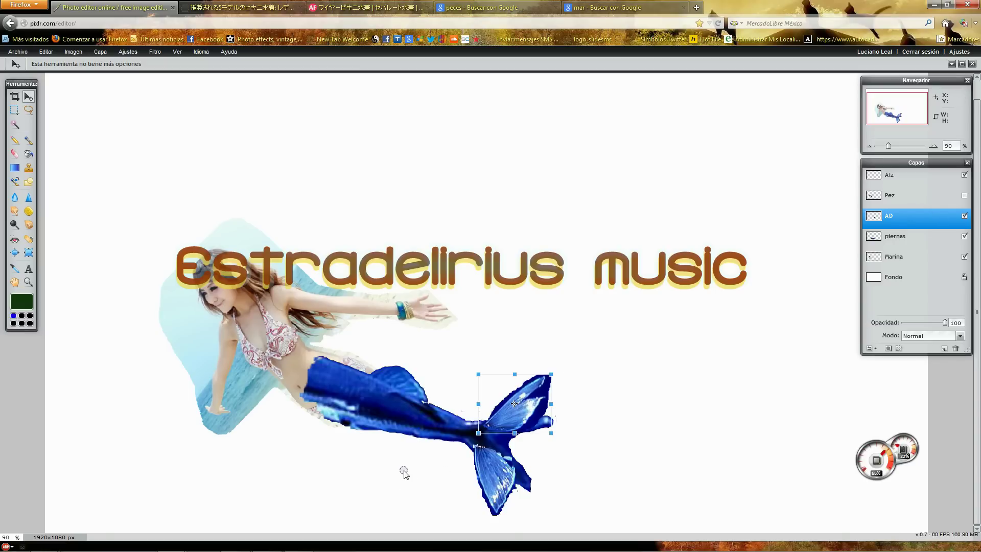
pyautogui.moveTo(550, 373); pyautogui.dragTo(575, 347)
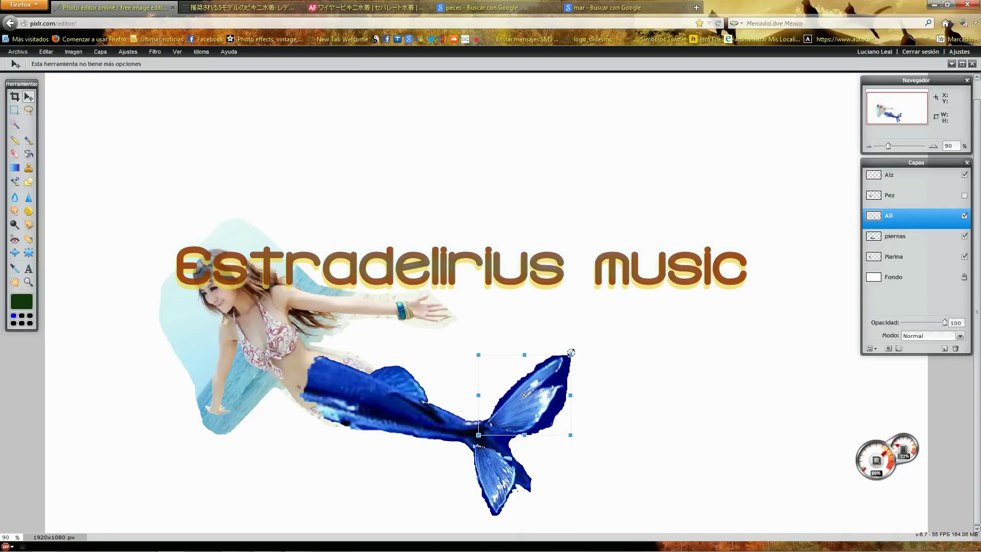
pyautogui.moveTo(540, 387); pyautogui.dragTo(546, 380)
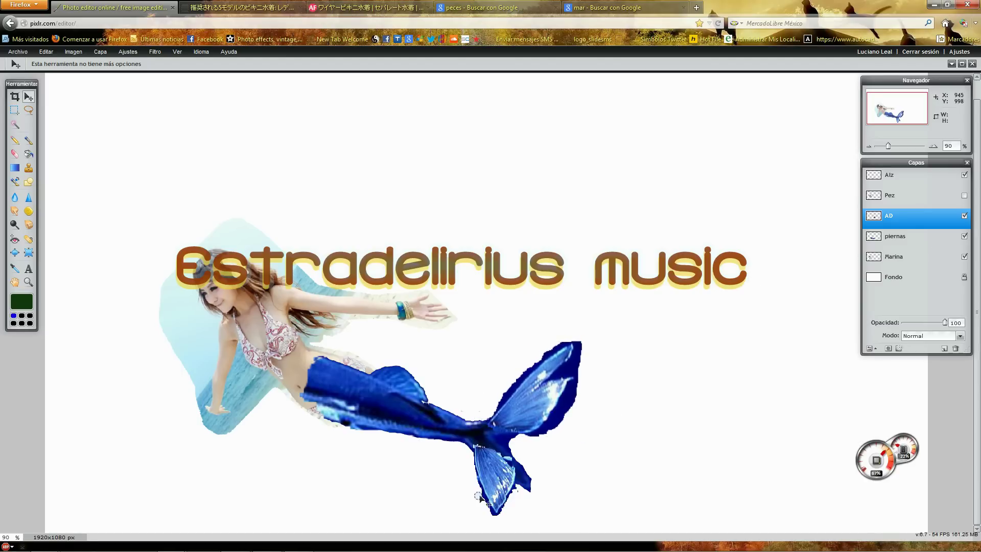
# - Stretch the Alz fin taller and wider and shift it down below the tail end
pyautogui.click(900, 178)
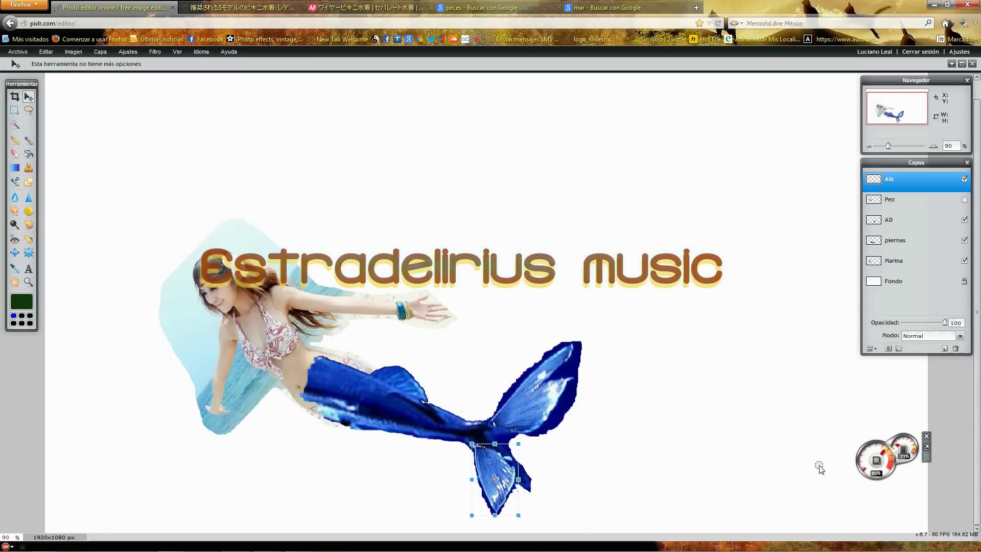
pyautogui.moveTo(495, 444); pyautogui.dragTo(494, 436)
pyautogui.moveTo(519, 523); pyautogui.dragTo(525, 535)
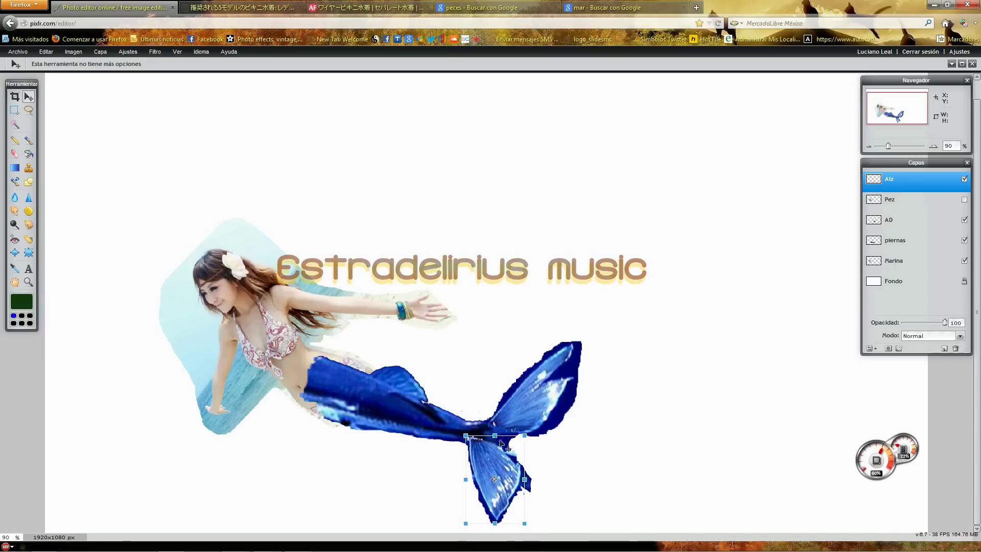
pyautogui.moveTo(494, 437); pyautogui.dragTo(495, 423)
pyautogui.moveTo(489, 461); pyautogui.dragTo(496, 477)
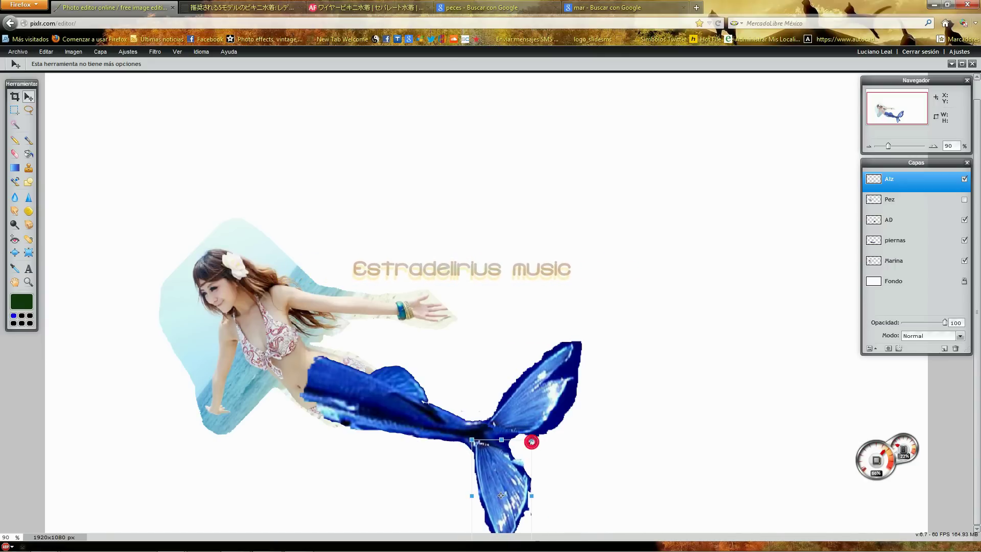
pyautogui.moveTo(529, 442)
pyautogui.mouseDown()
pyautogui.moveTo(510, 443)
pyautogui.moveTo(530, 502)
pyautogui.mouseUp()
pyautogui.moveTo(500, 455); pyautogui.dragTo(505, 465)
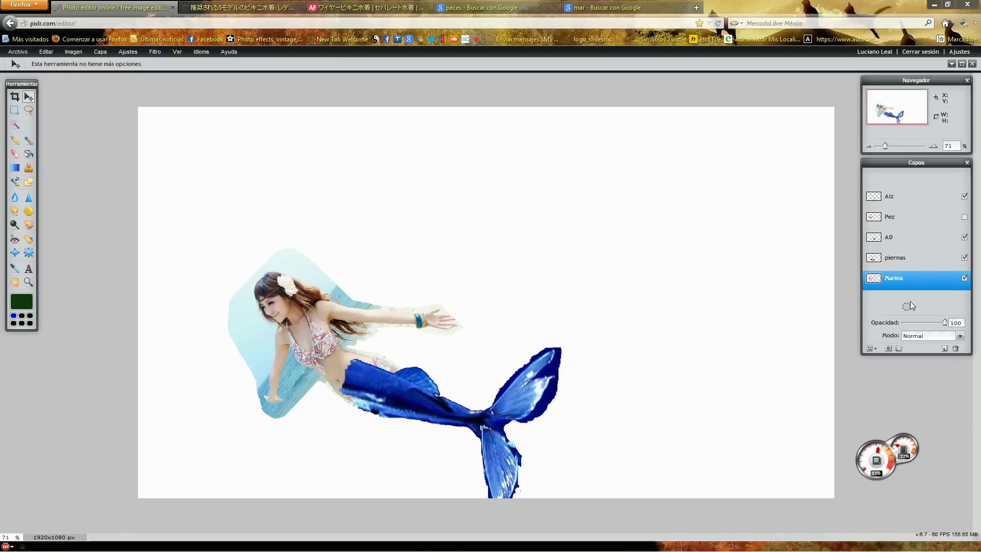
# - Move the Marina, piernas, AD and Alz layers up-right so tail and fins join her body
pyautogui.moveTo(342, 312); pyautogui.dragTo(423, 249)
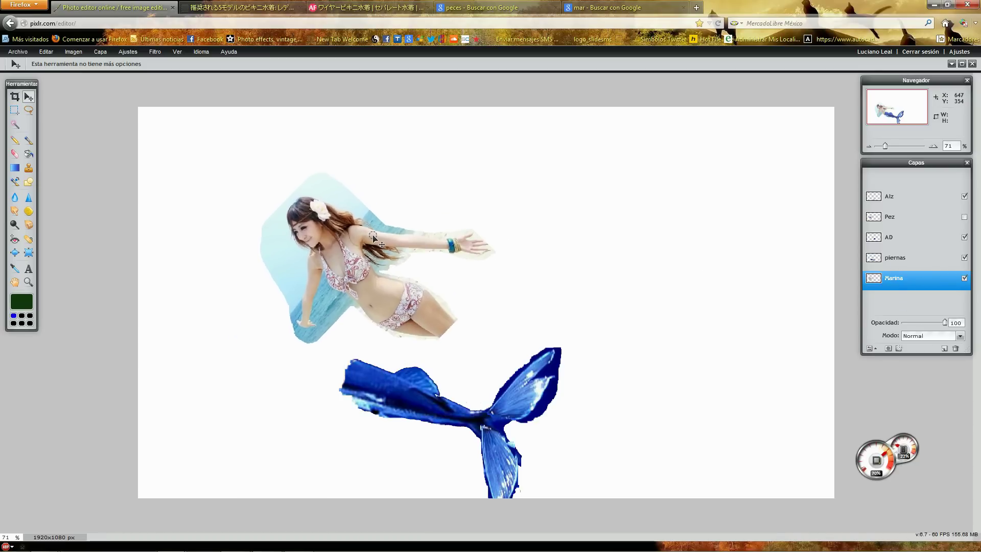
pyautogui.click(894, 258)
pyautogui.moveTo(378, 381); pyautogui.dragTo(478, 317)
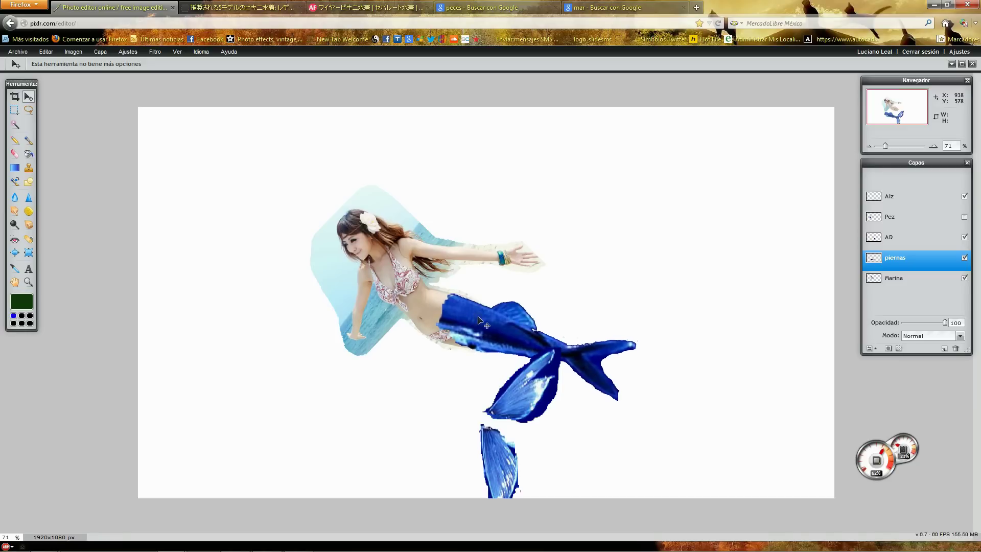
pyautogui.click(913, 239)
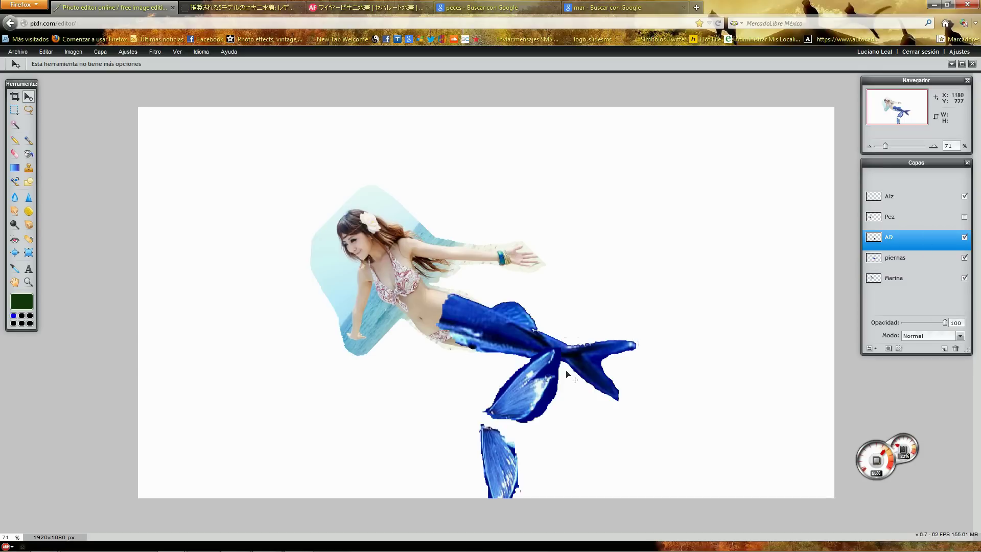
pyautogui.moveTo(522, 404); pyautogui.dragTo(620, 340)
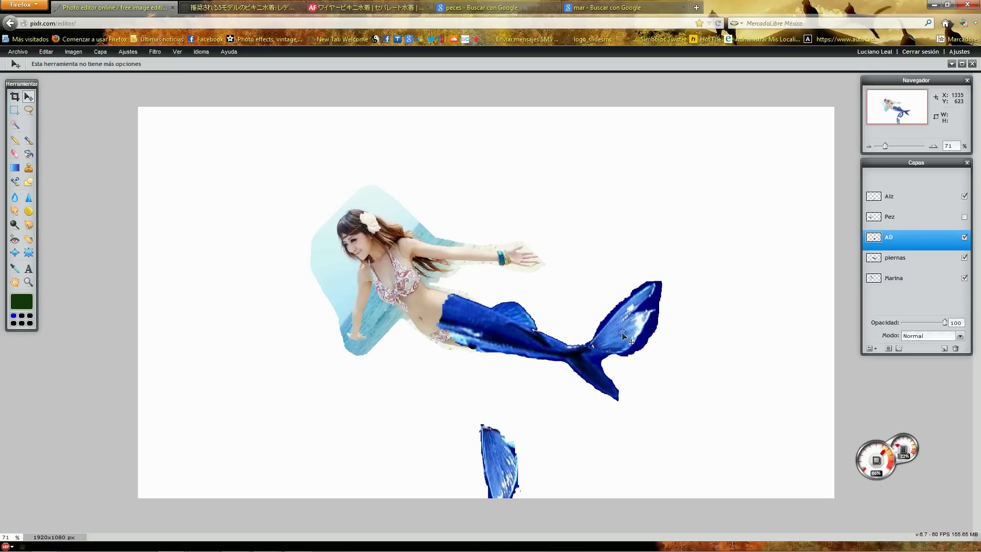
pyautogui.click(911, 203)
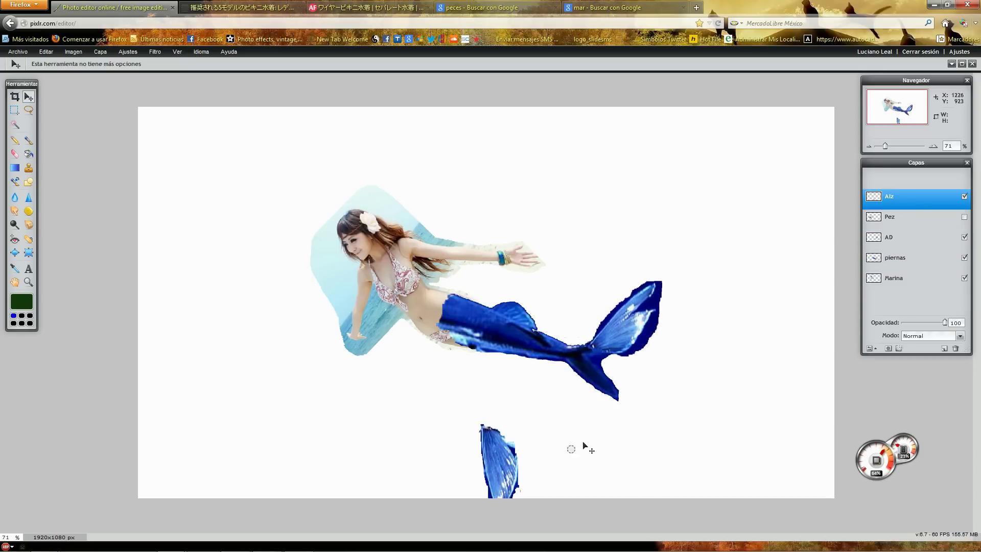
pyautogui.moveTo(491, 438); pyautogui.dragTo(588, 369)
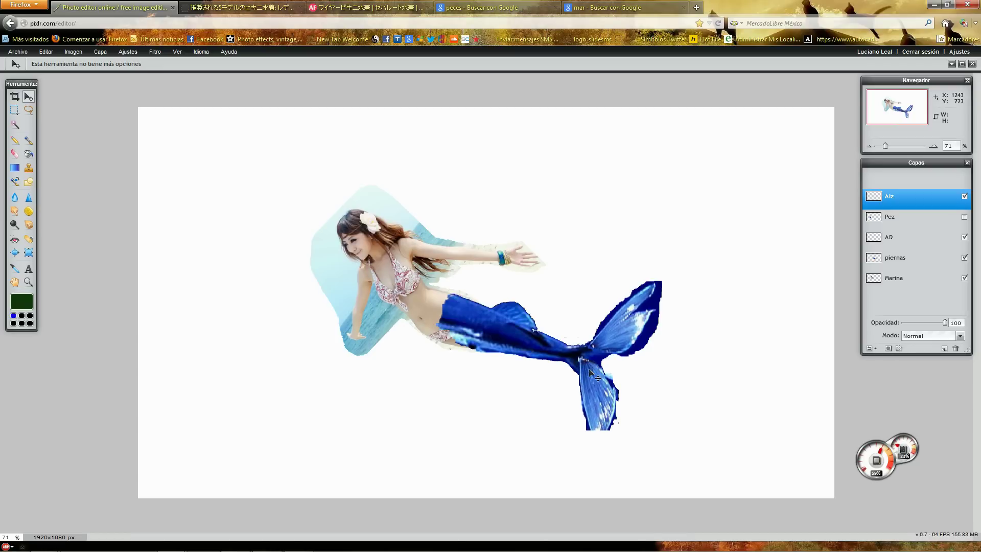
# - Lasso the lower fin in pez-volador.jpg and paste it into the mermaid as Capa 9
pyautogui.click(951, 63)
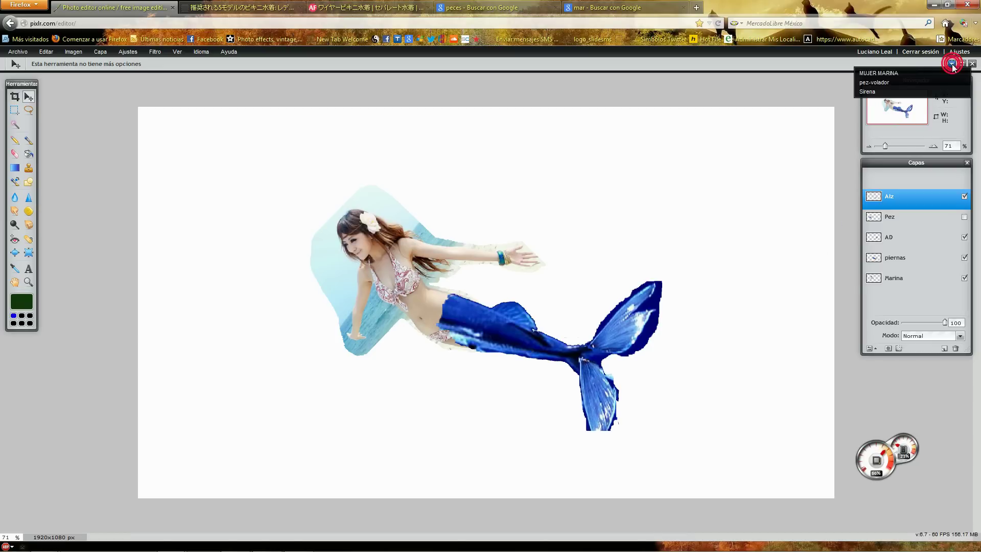
pyautogui.click(918, 84)
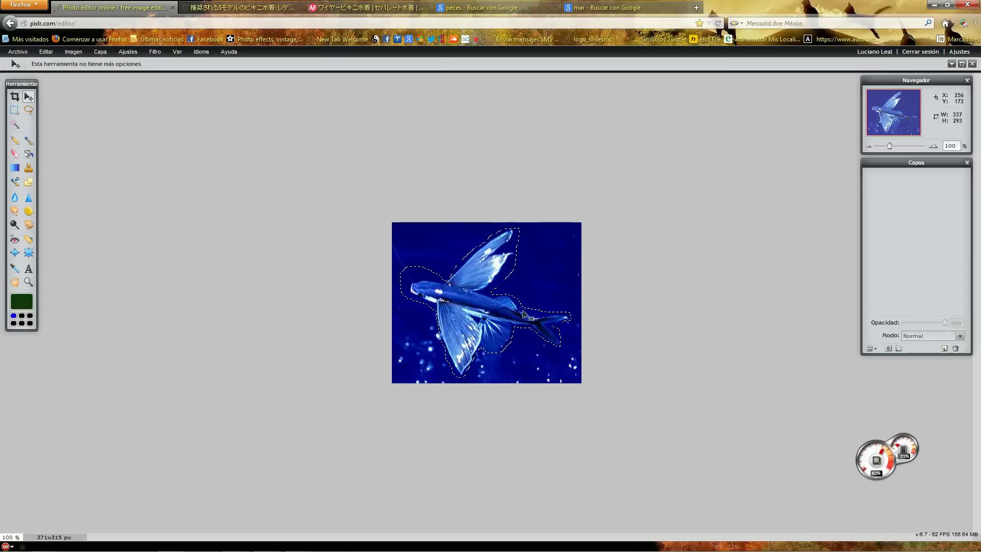
pyautogui.click(28, 110)
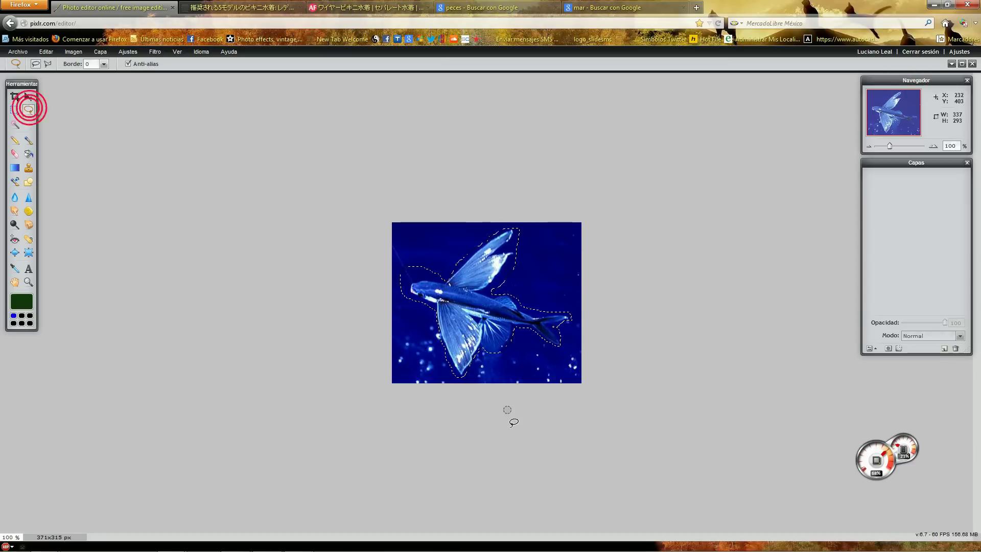
pyautogui.moveTo(434, 303)
pyautogui.mouseDown()
pyautogui.moveTo(438, 335)
pyautogui.moveTo(476, 365)
pyautogui.mouseUp()
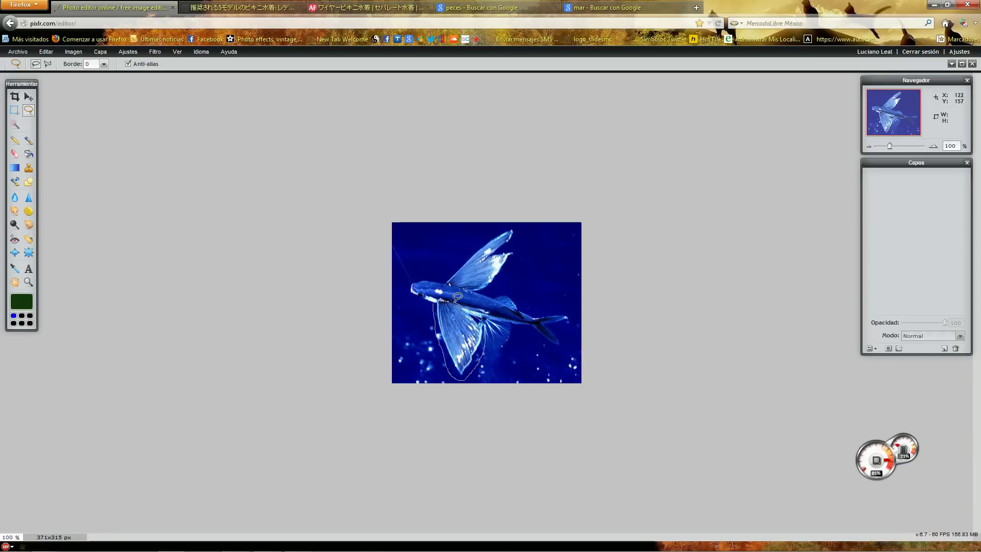
pyautogui.hotkey('ctrl', 'c')
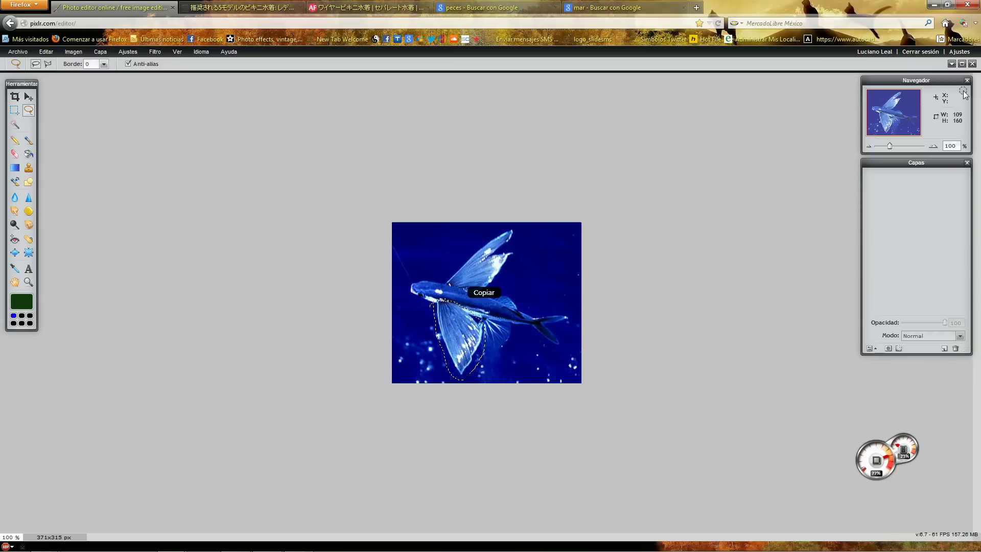
pyautogui.click(951, 63)
pyautogui.click(911, 80)
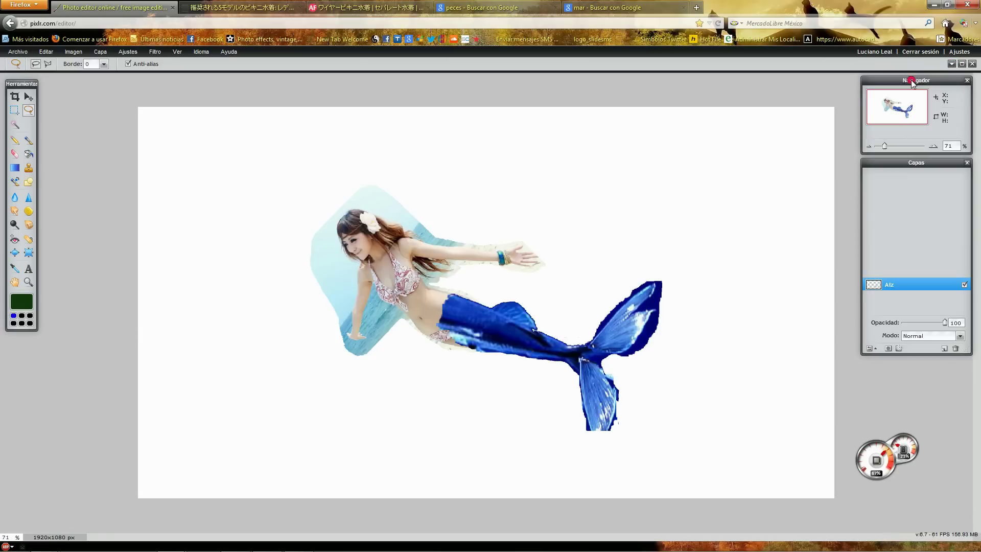
pyautogui.hotkey('ctrl', 'v')
pyautogui.hotkey('ctrl', 't')
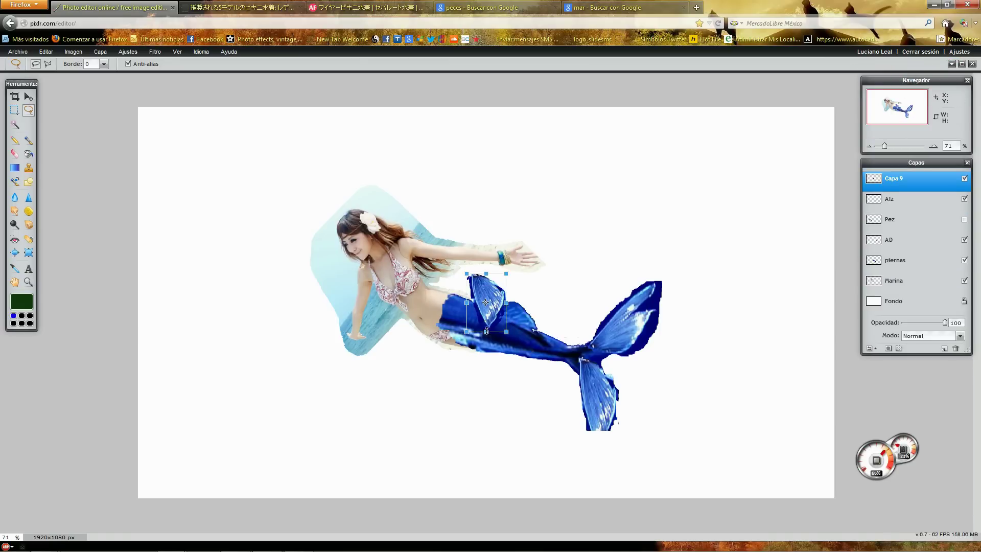
# - Enlarge, flip and place the pasted fin at the tail end, and pick a star eraser brush
pyautogui.moveTo(511, 335); pyautogui.dragTo(522, 362)
pyautogui.moveTo(504, 305)
pyautogui.mouseDown()
pyautogui.moveTo(633, 411)
pyautogui.moveTo(603, 390)
pyautogui.moveTo(598, 359)
pyautogui.mouseUp()
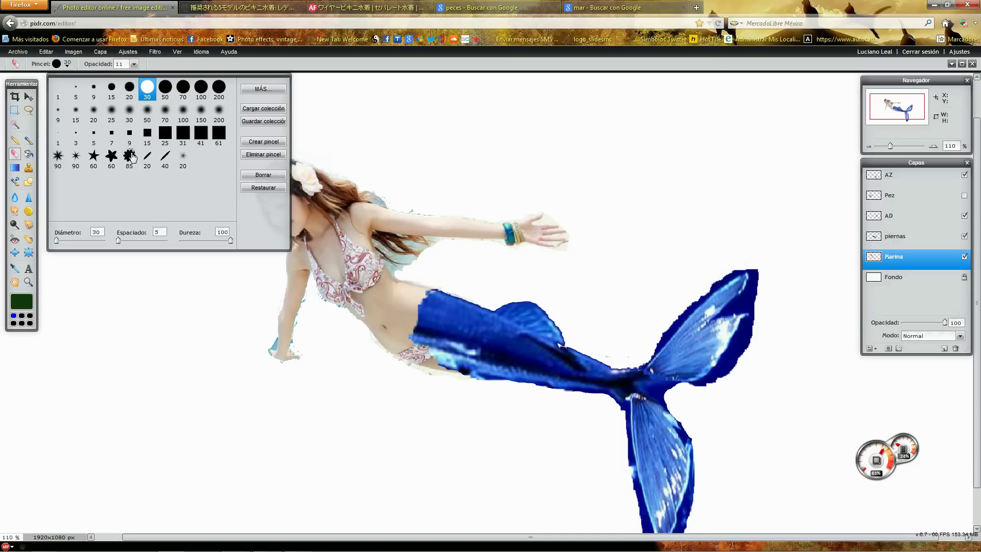
pyautogui.click(111, 157)
pyautogui.click(310, 332)
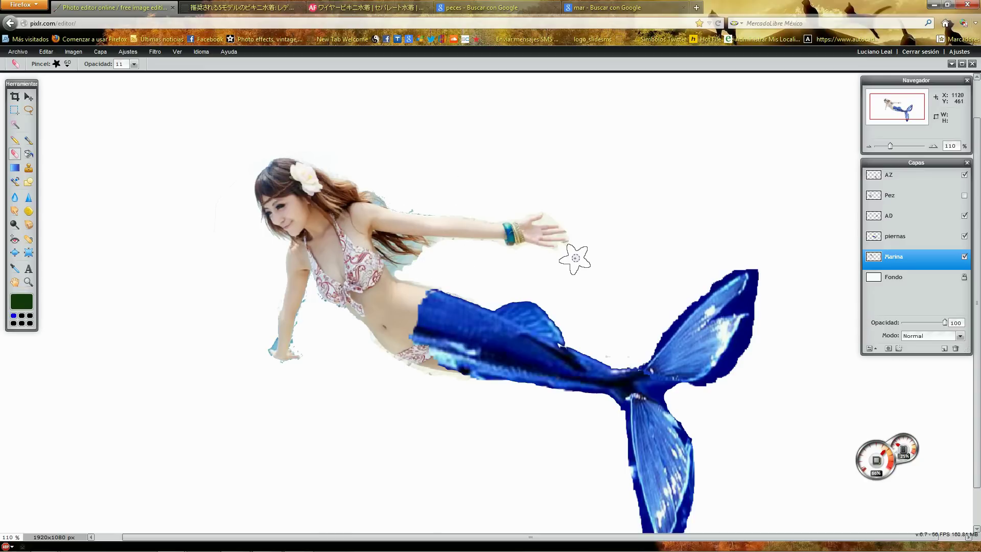
pyautogui.click(895, 236)
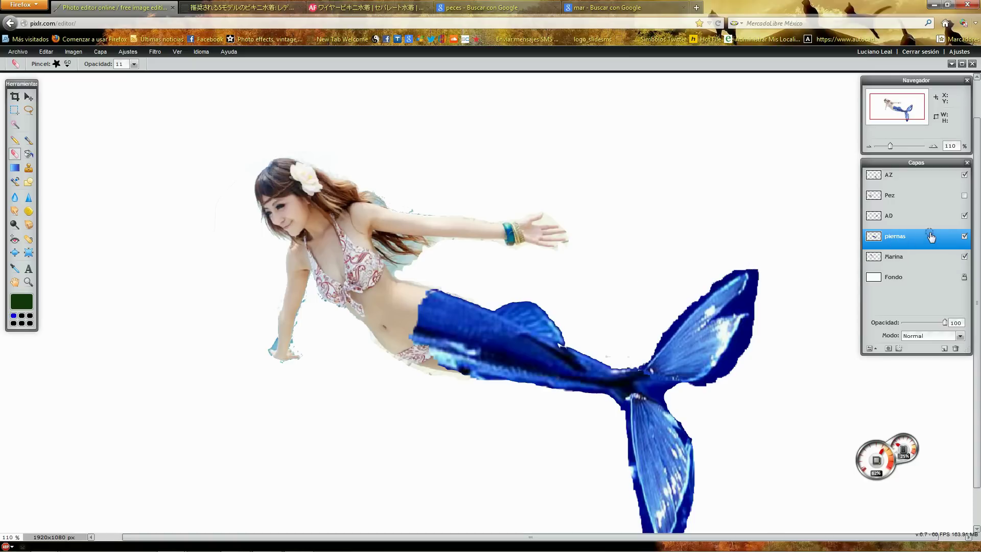
pyautogui.click(888, 216)
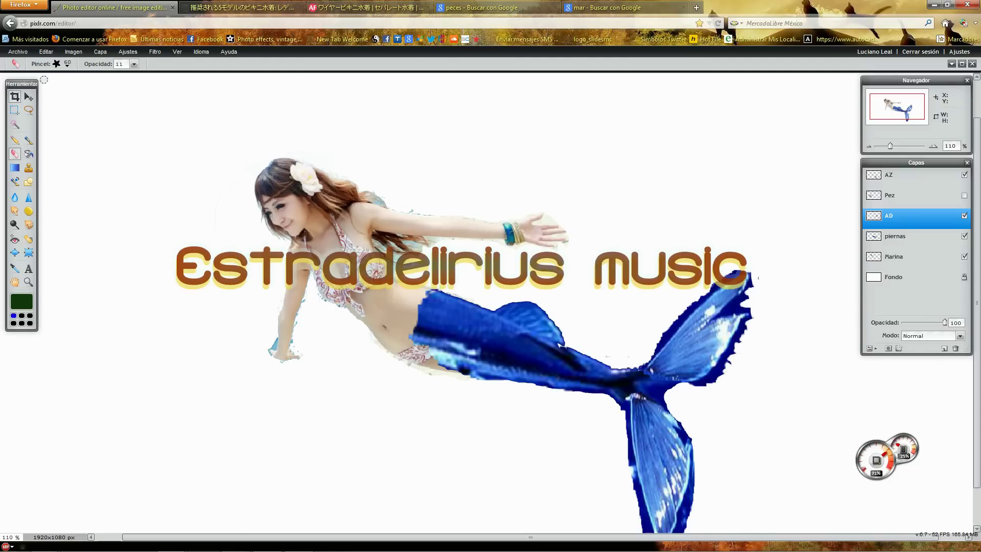
# - Set the eraser to a 200 px round brush and select the AZ fin layer
pyautogui.click(57, 63)
pyautogui.click(218, 87)
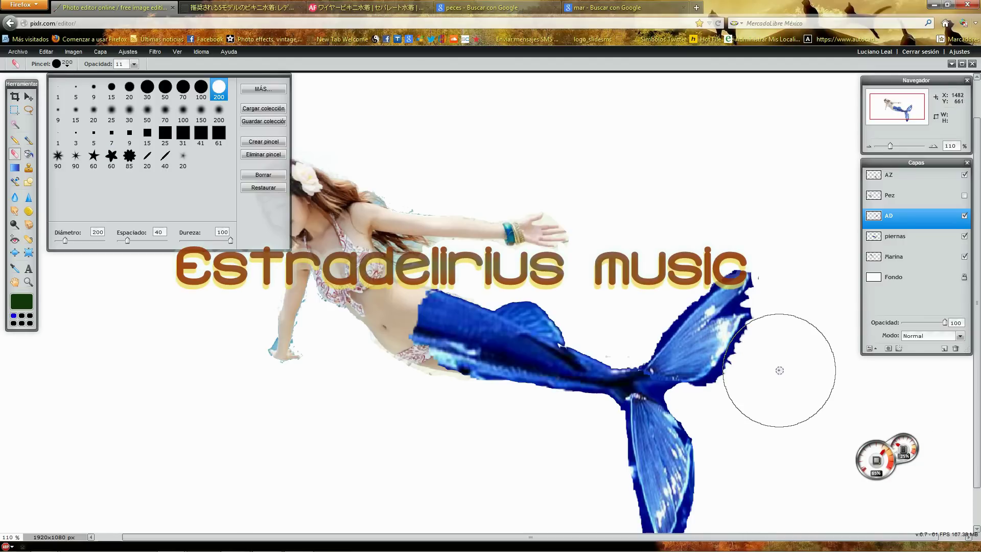
pyautogui.click(790, 356)
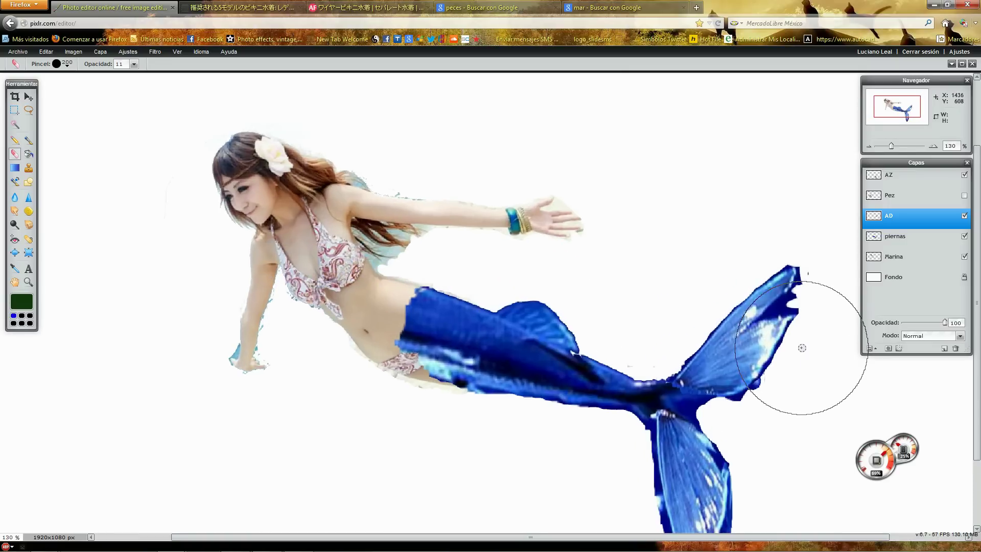
pyautogui.scroll(-2, 799, 346)
pyautogui.click(905, 179)
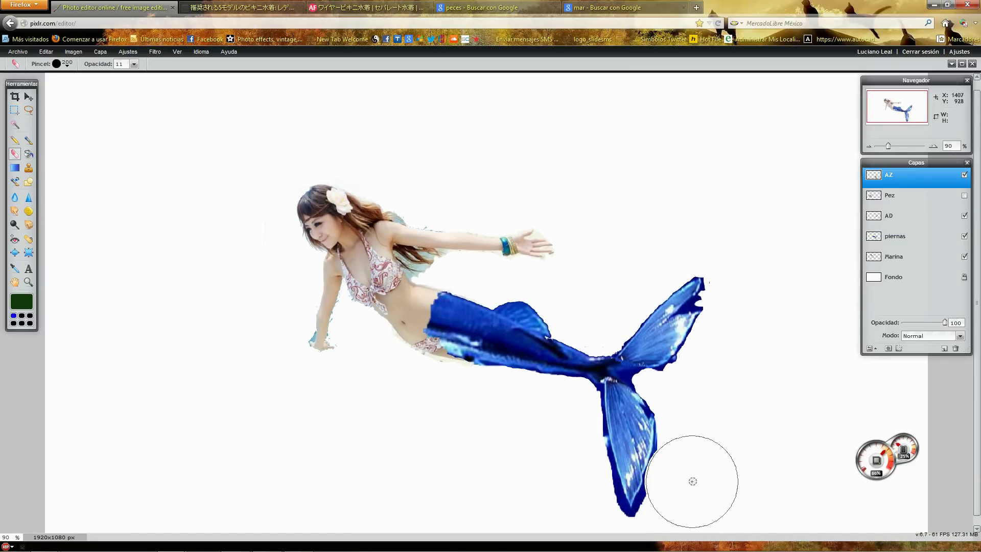